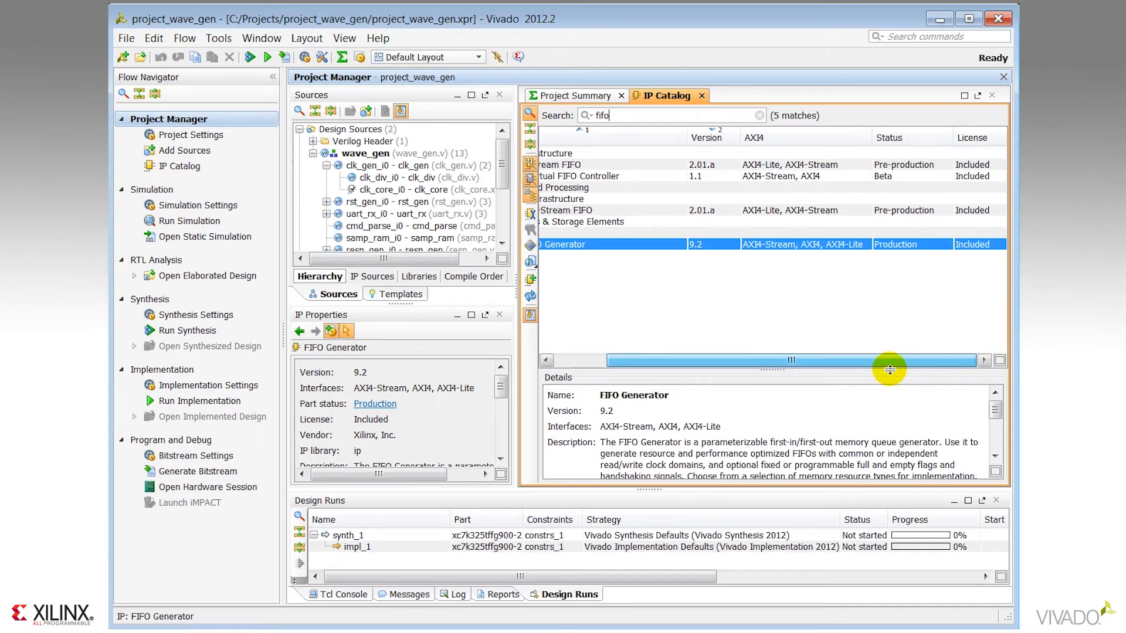
# - Open the FIFO Generator core from the IP catalog for customization
pyautogui.moveTo(890, 370); pyautogui.dragTo(784, 359)
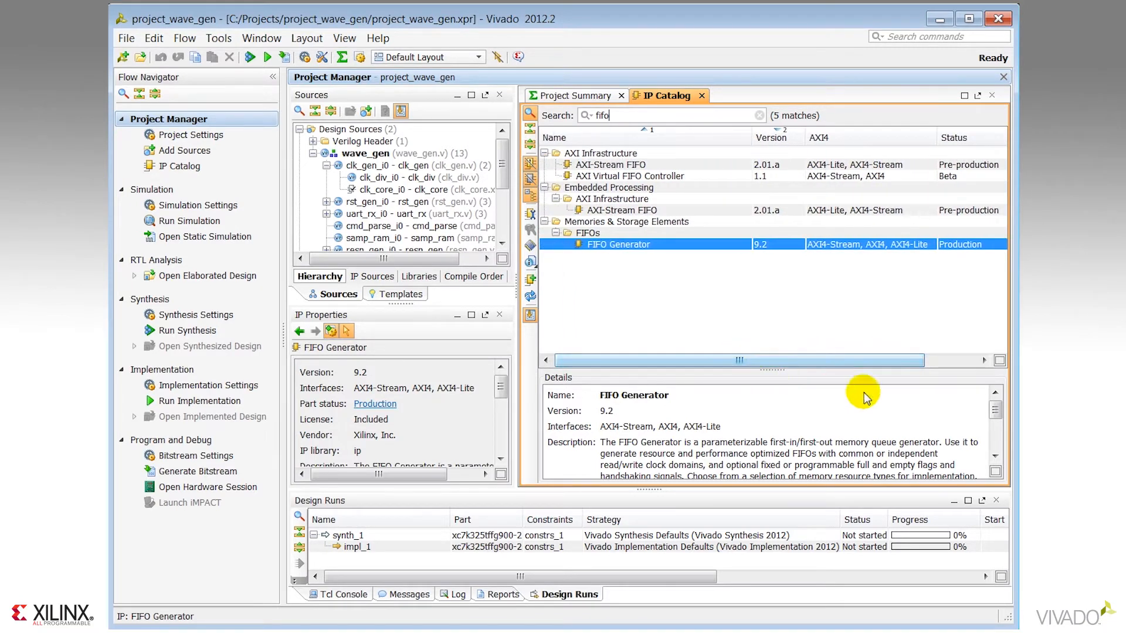
pyautogui.moveTo(987, 409)
pyautogui.mouseDown()
pyautogui.moveTo(992, 422)
pyautogui.moveTo(997, 404)
pyautogui.mouseUp()
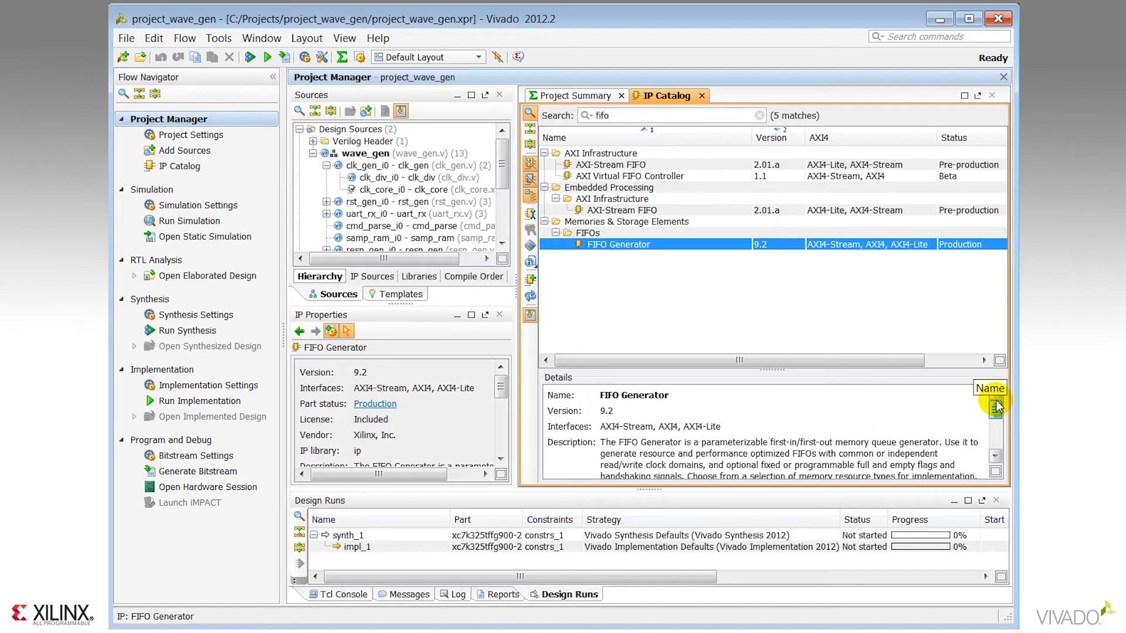
pyautogui.doubleClick(681, 246)
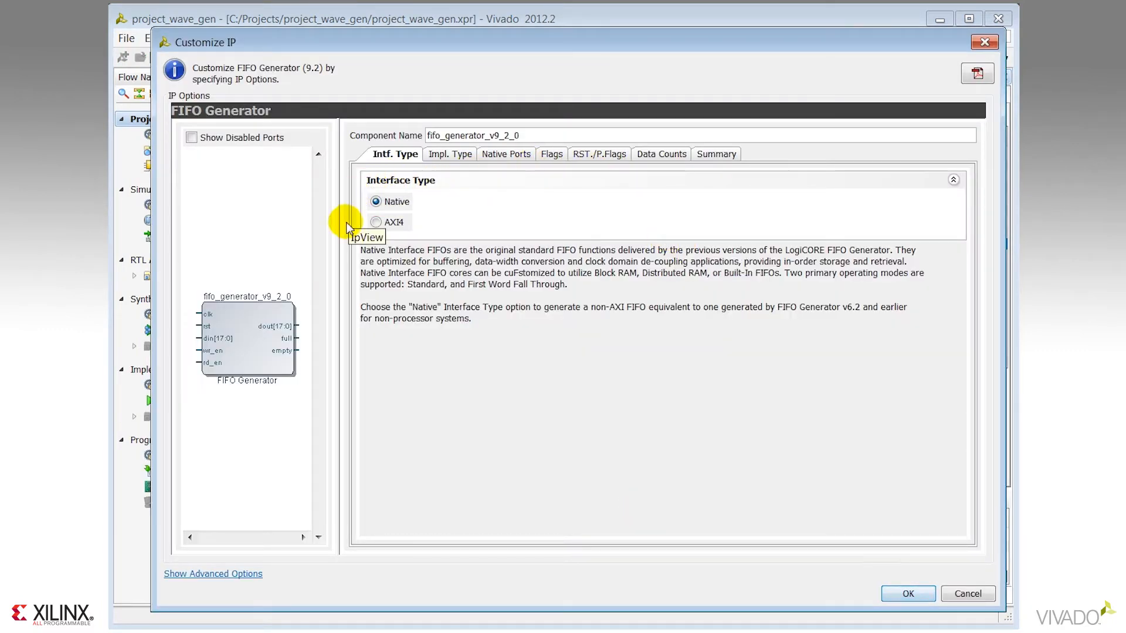
# - Enlarge the core symbol view, inspect the symbol with its disabled ports shown, and hide those ports again
pyautogui.moveTo(373, 267)
pyautogui.mouseDown()
pyautogui.moveTo(415, 269)
pyautogui.moveTo(362, 267)
pyautogui.mouseUp()
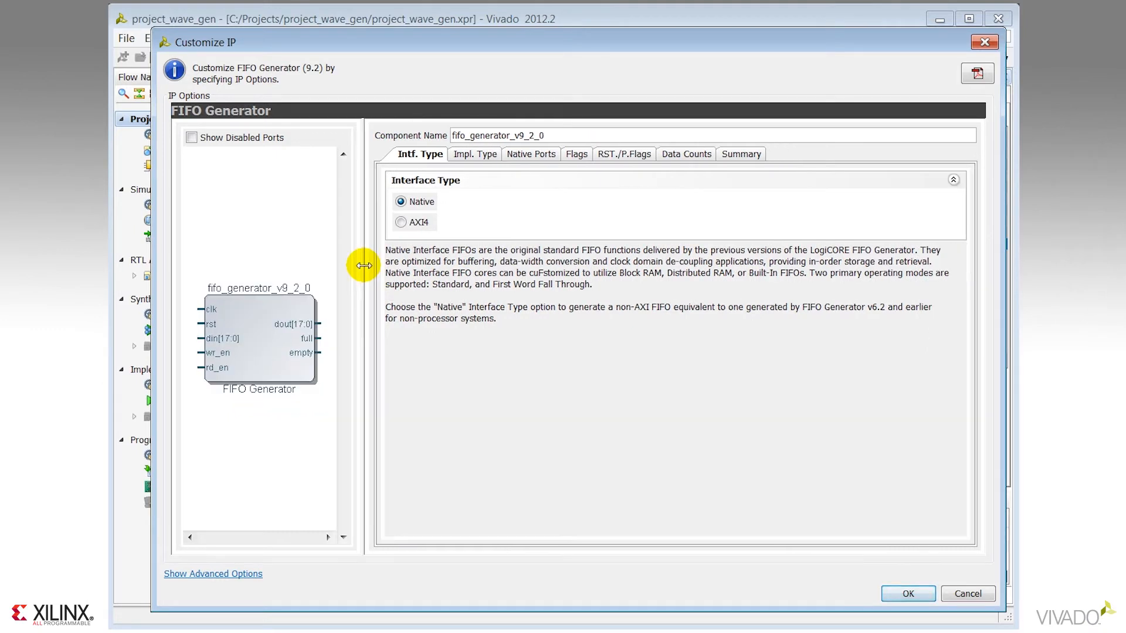
pyautogui.click(192, 139)
pyautogui.moveTo(196, 188); pyautogui.dragTo(290, 283)
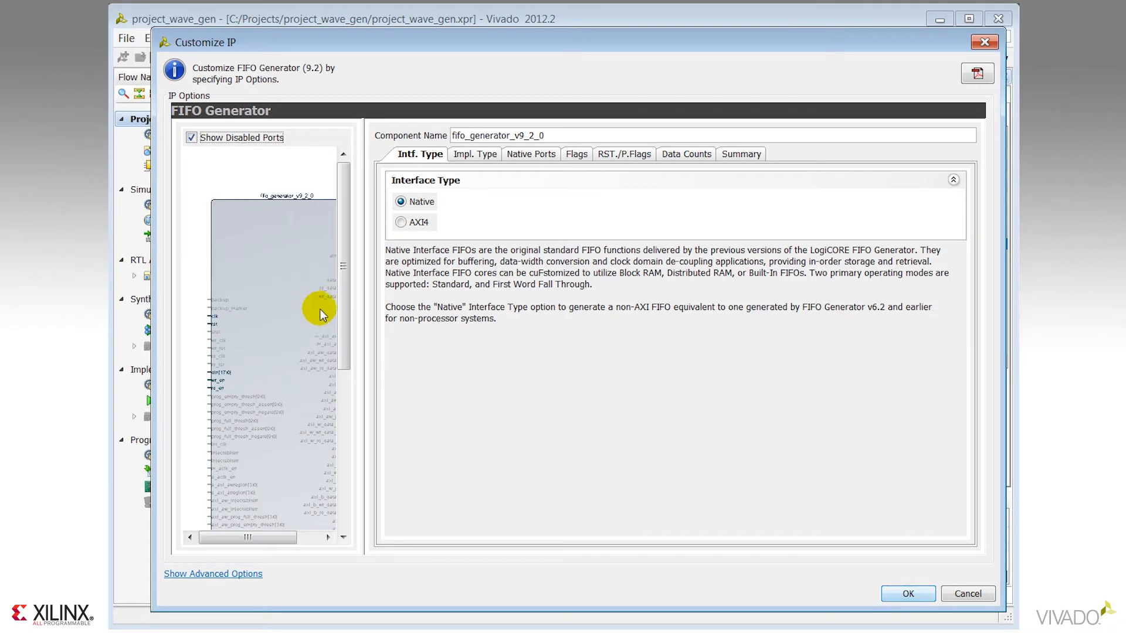
pyautogui.moveTo(329, 491); pyautogui.dragTo(276, 424)
pyautogui.click(191, 138)
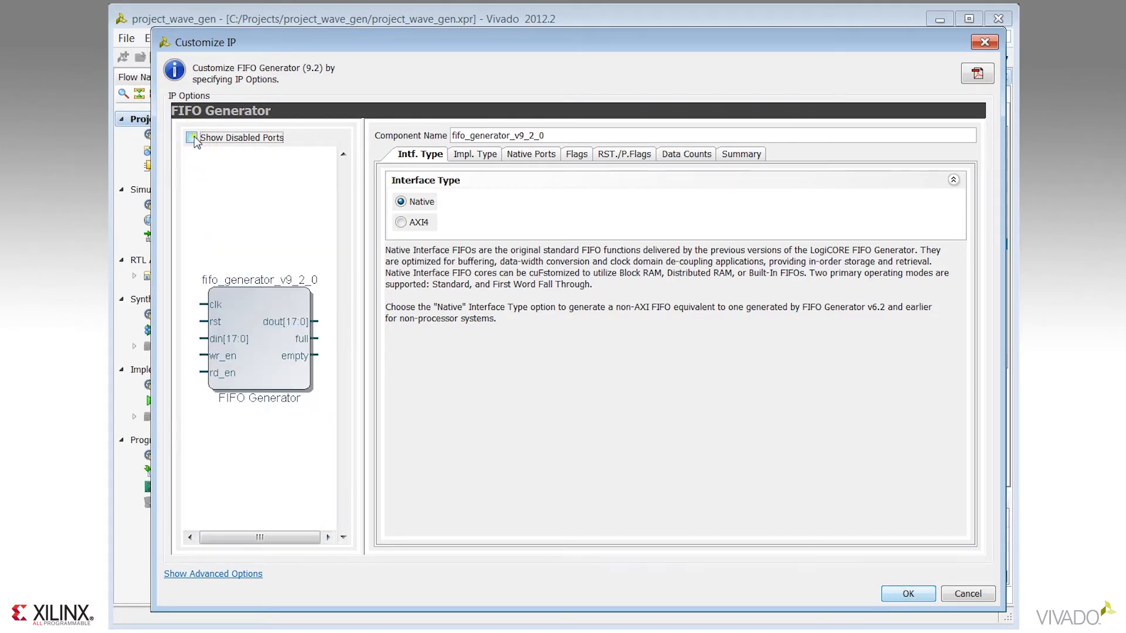
# - Name the FIFO component char_fifo
pyautogui.doubleClick(541, 136)
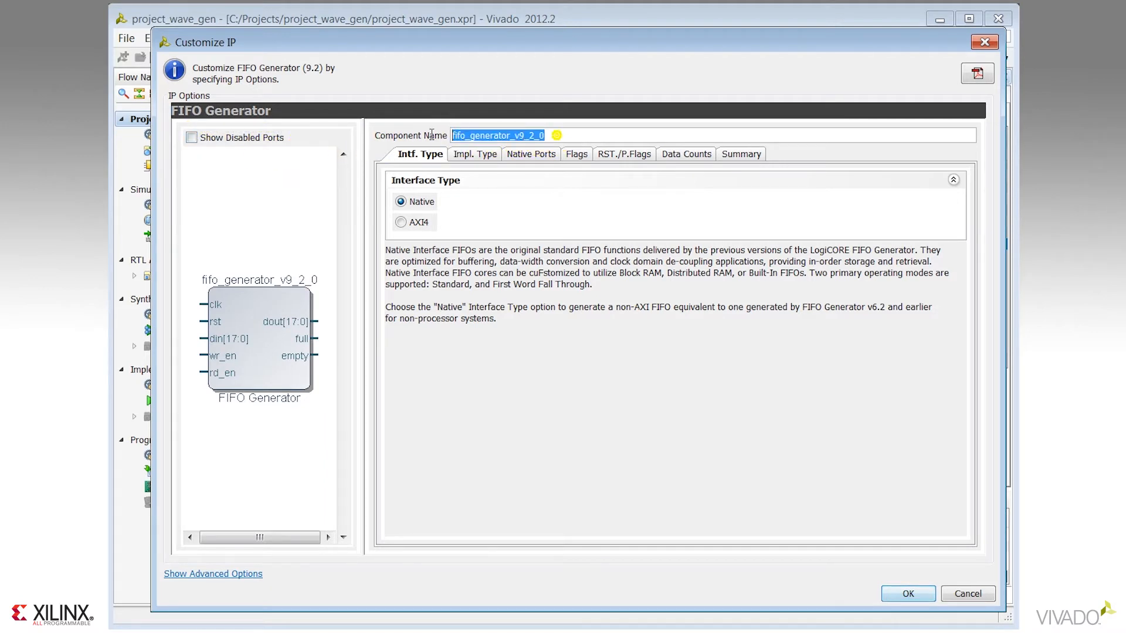
pyautogui.write('char_fifo')
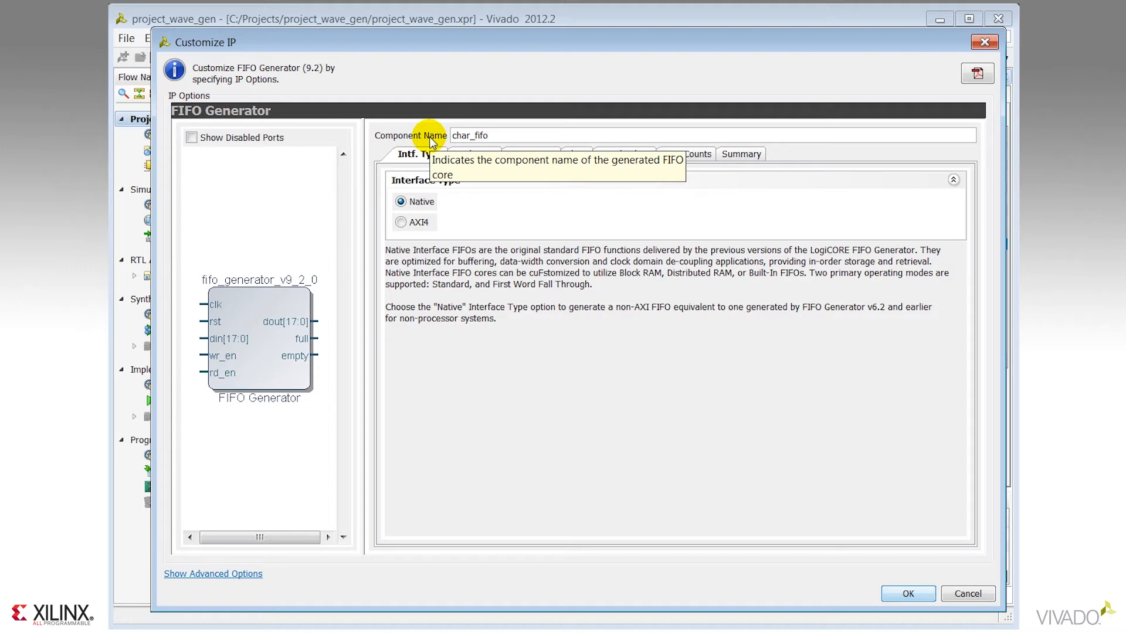
# - Try the AXI4 interface type for char_fifo, look at its symbol, and return to the Native interface
pyautogui.click(402, 223)
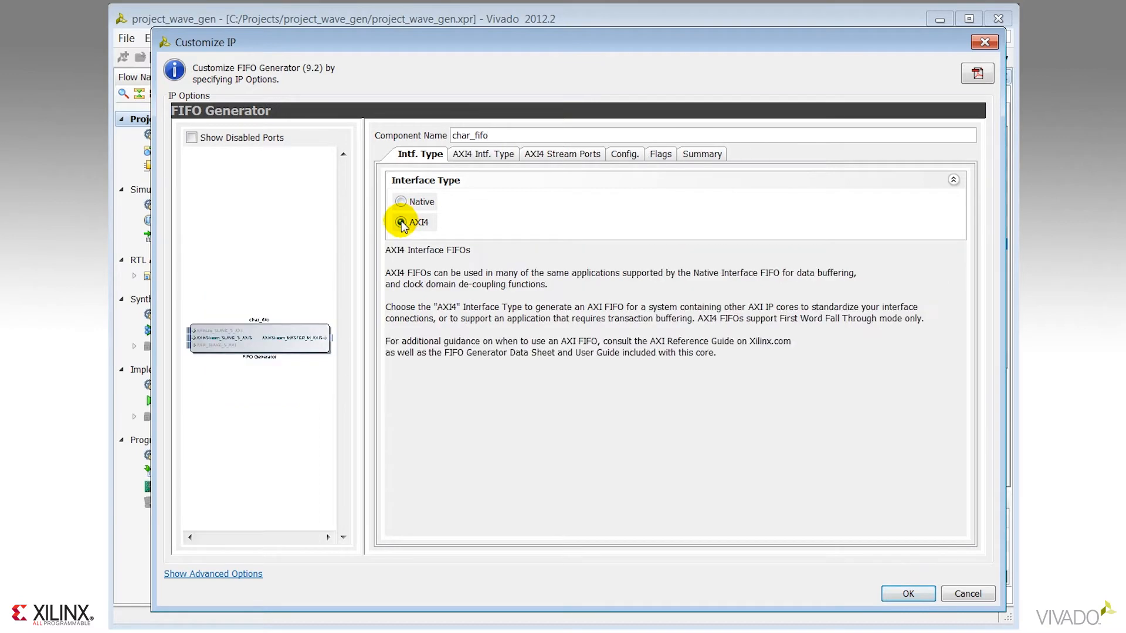
pyautogui.scroll(3, 227, 364)
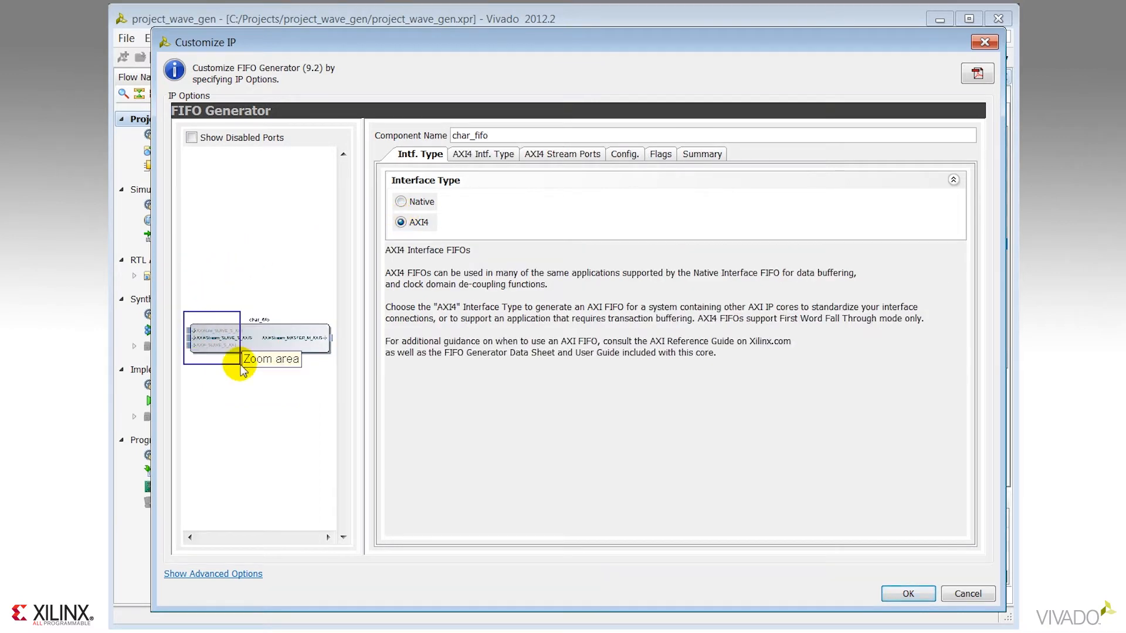
pyautogui.moveTo(305, 254); pyautogui.dragTo(286, 225)
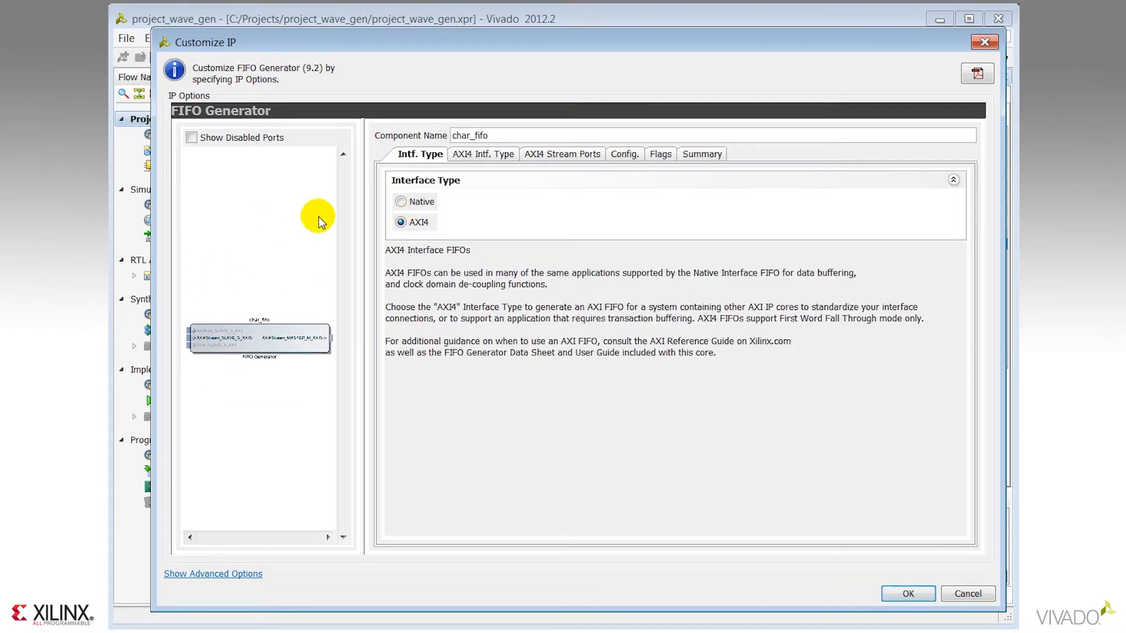
pyautogui.click(400, 203)
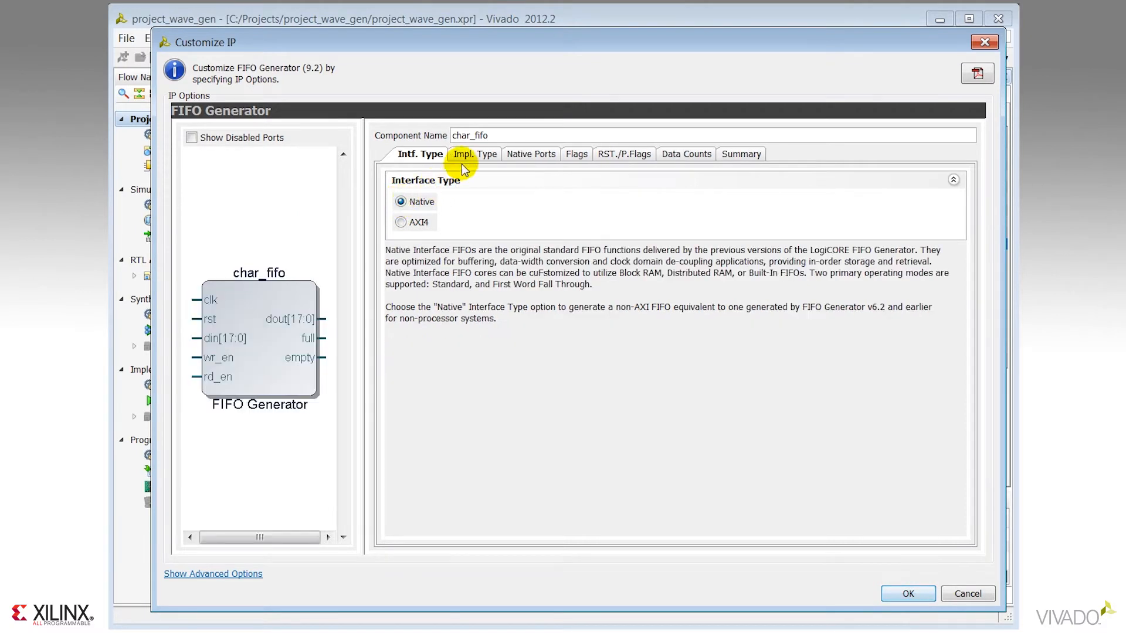
# - Set the FIFO implementation to Independent Clocks Block RAM and the write width to 8
pyautogui.click(462, 156)
pyautogui.click(495, 213)
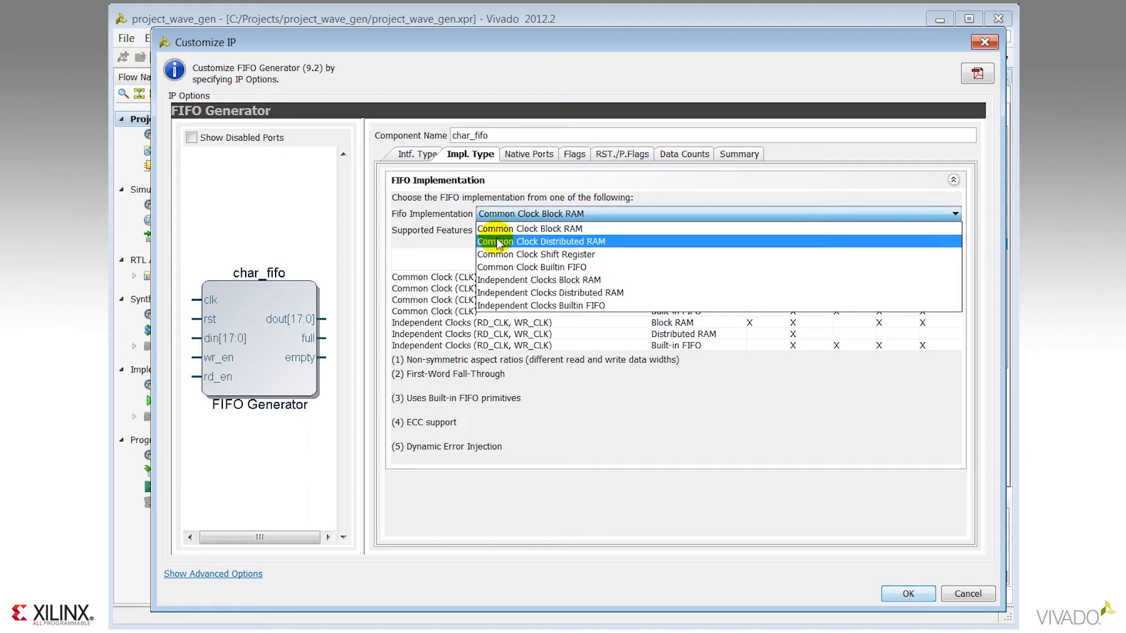
pyautogui.click(499, 284)
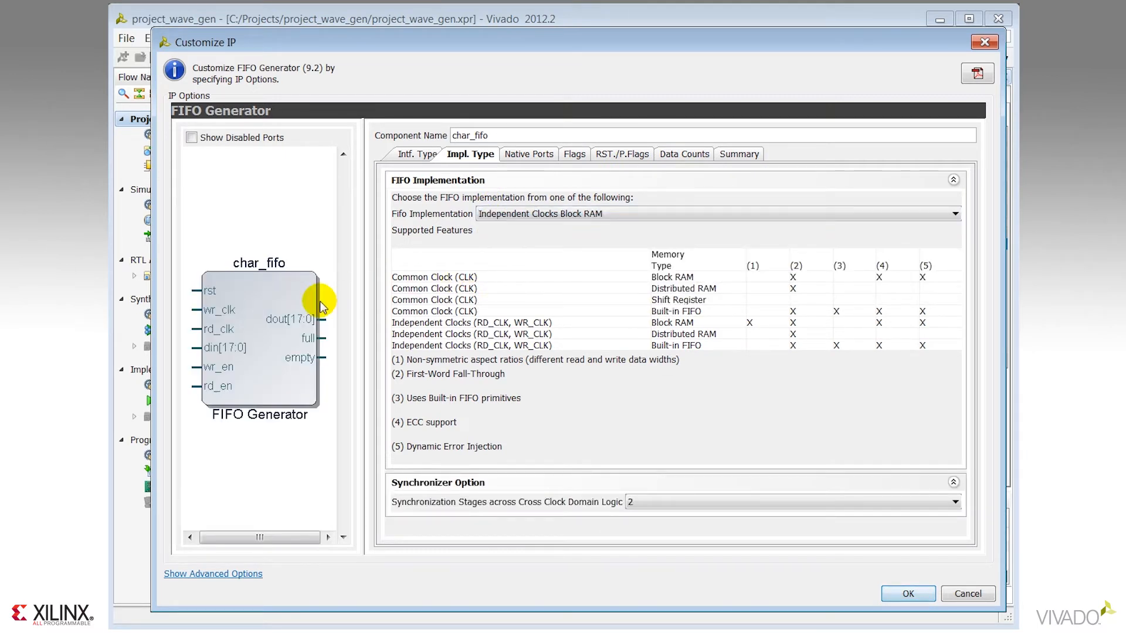
pyautogui.click(537, 157)
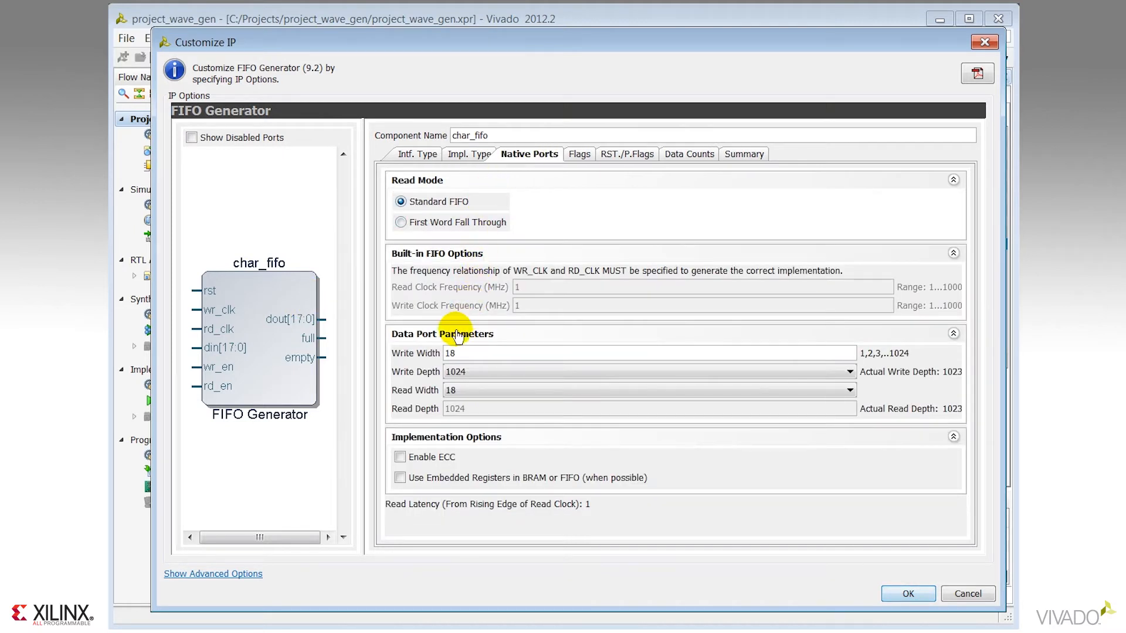
pyautogui.write('8')
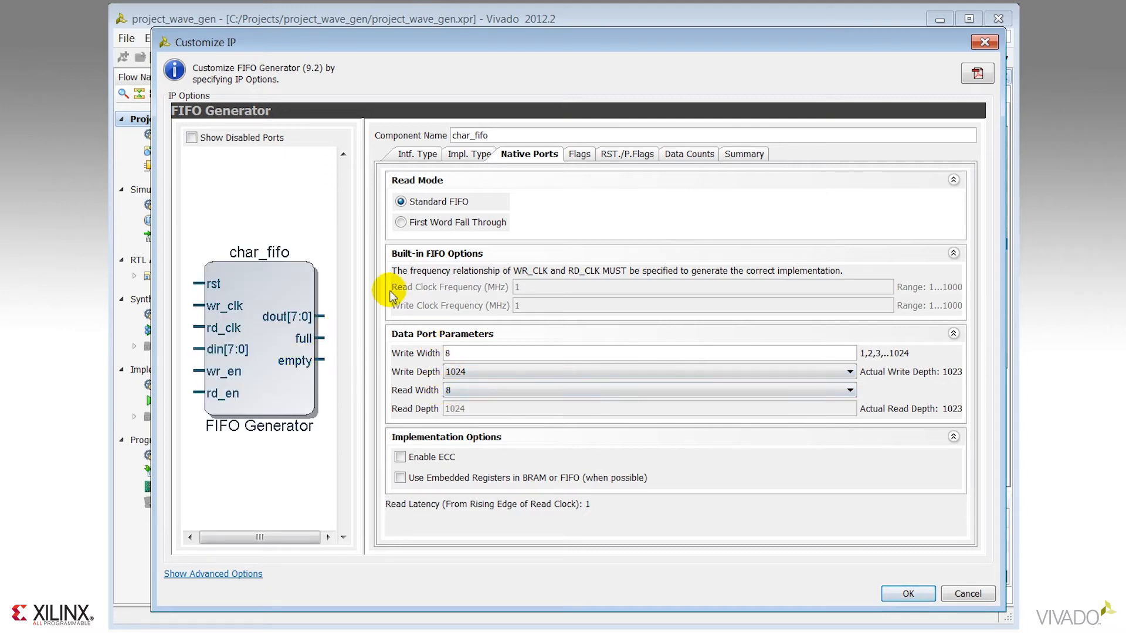
# - Review the FIFO's flag, reset, data count and summary settings, and accept the char_fifo customization
pyautogui.click(581, 160)
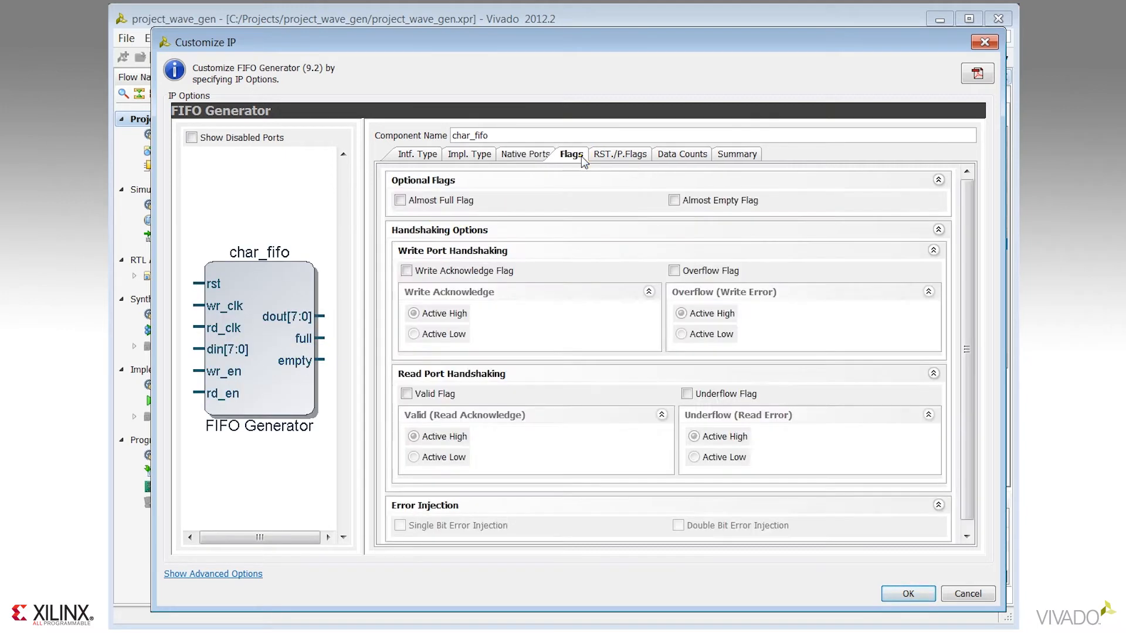
pyautogui.click(633, 161)
pyautogui.click(687, 158)
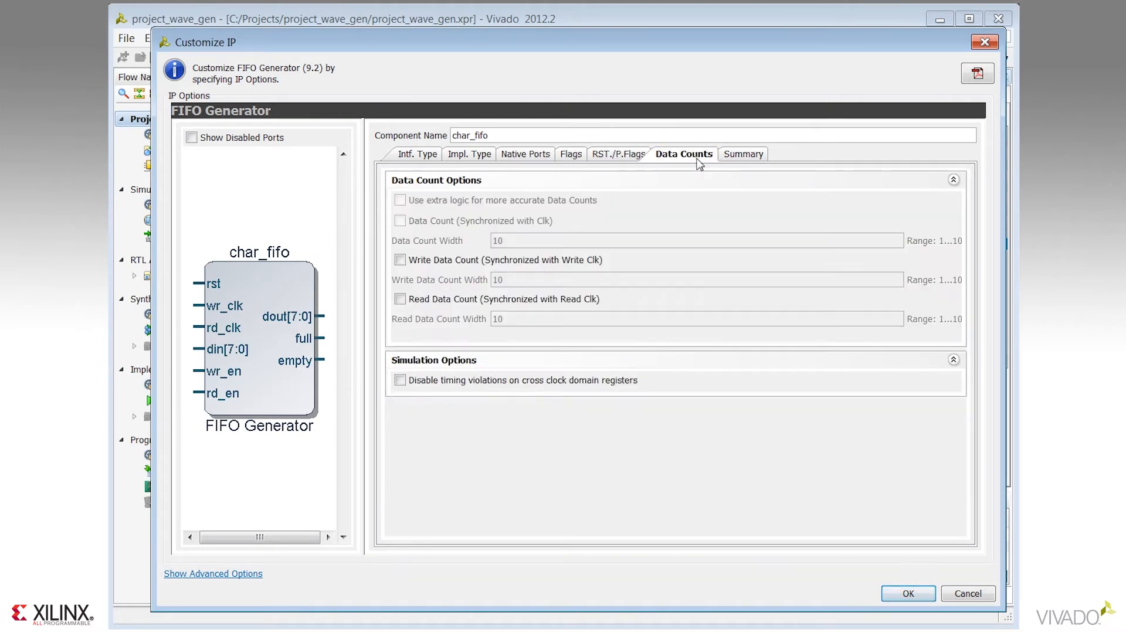
pyautogui.click(740, 155)
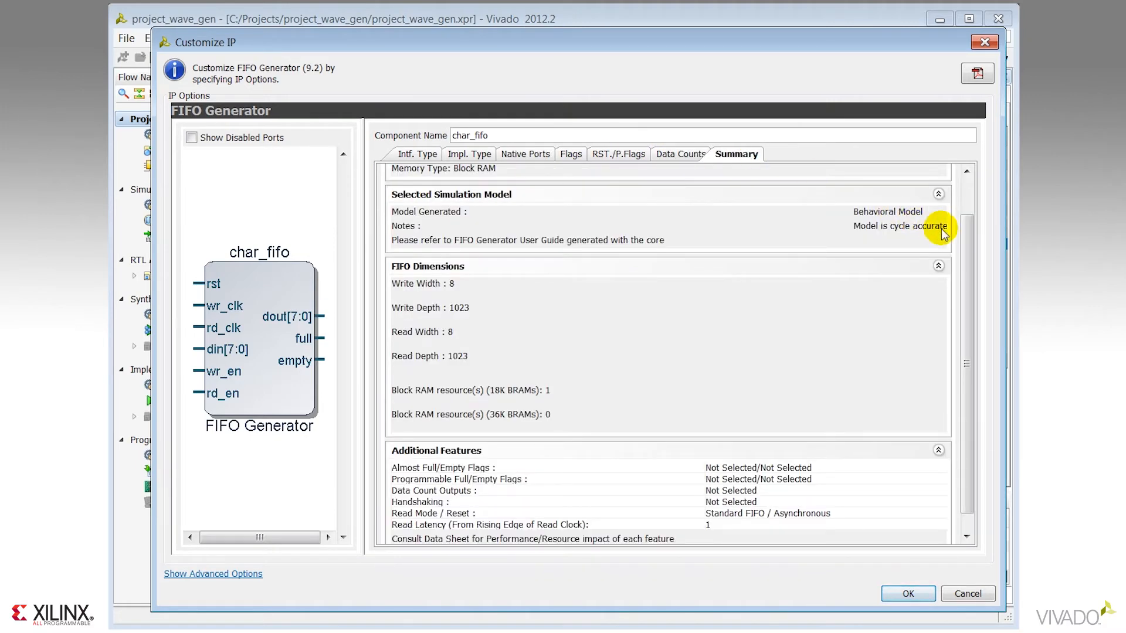
pyautogui.scroll(3, 966, 244)
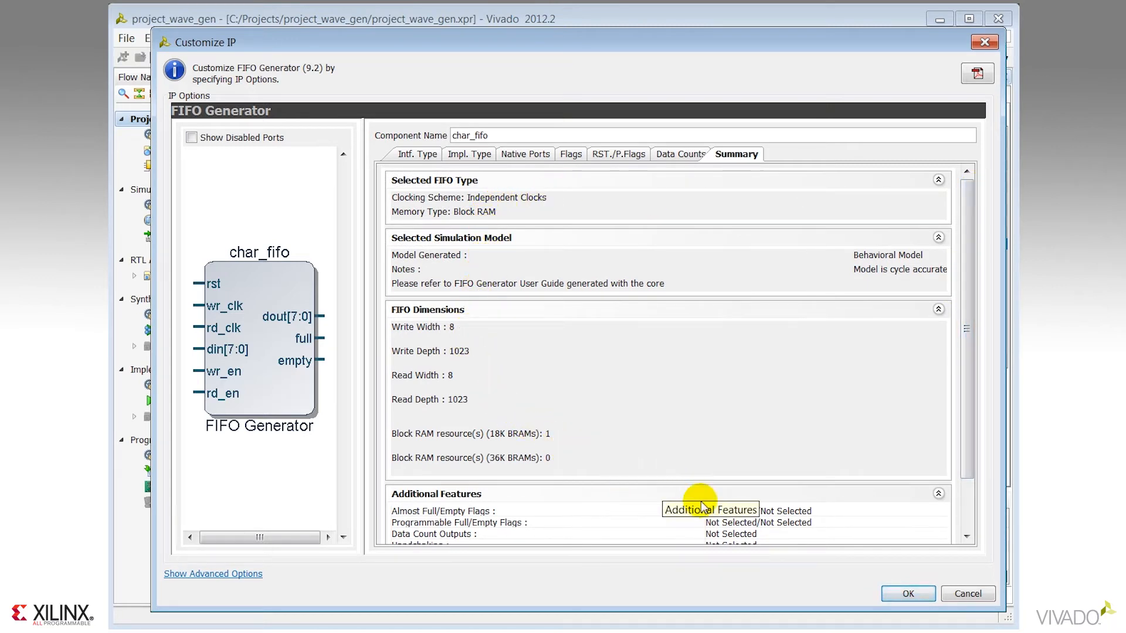
pyautogui.click(908, 593)
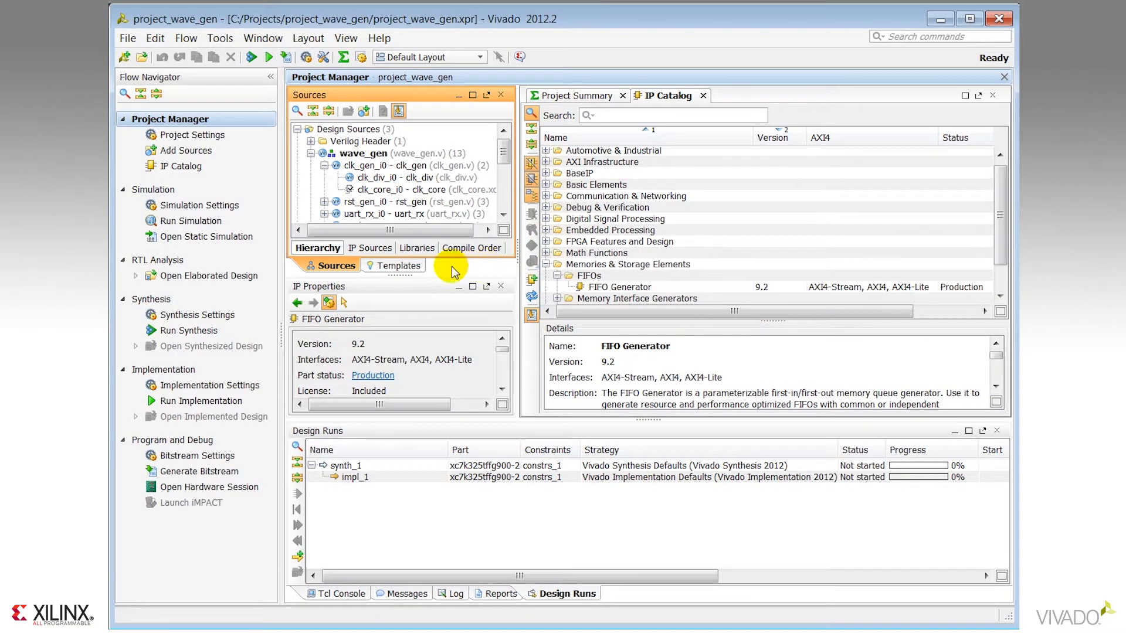
# - Expand char_fifo in the IP sources and open char_fifo.veo at its Verilog instantiation template
pyautogui.click(372, 248)
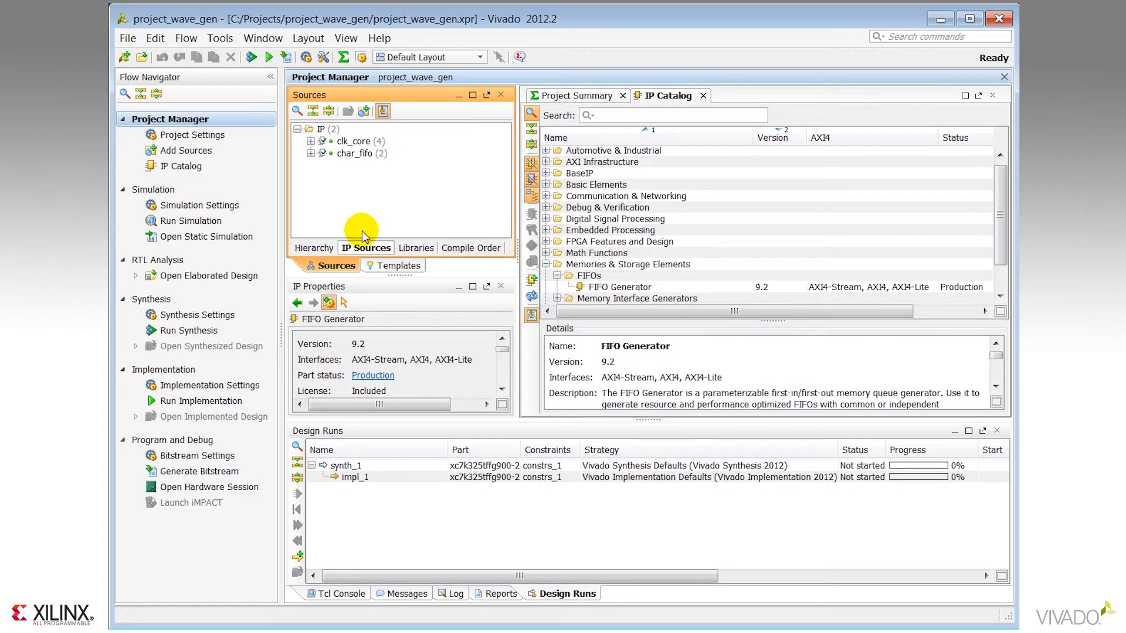
pyautogui.click(310, 154)
pyautogui.click(323, 166)
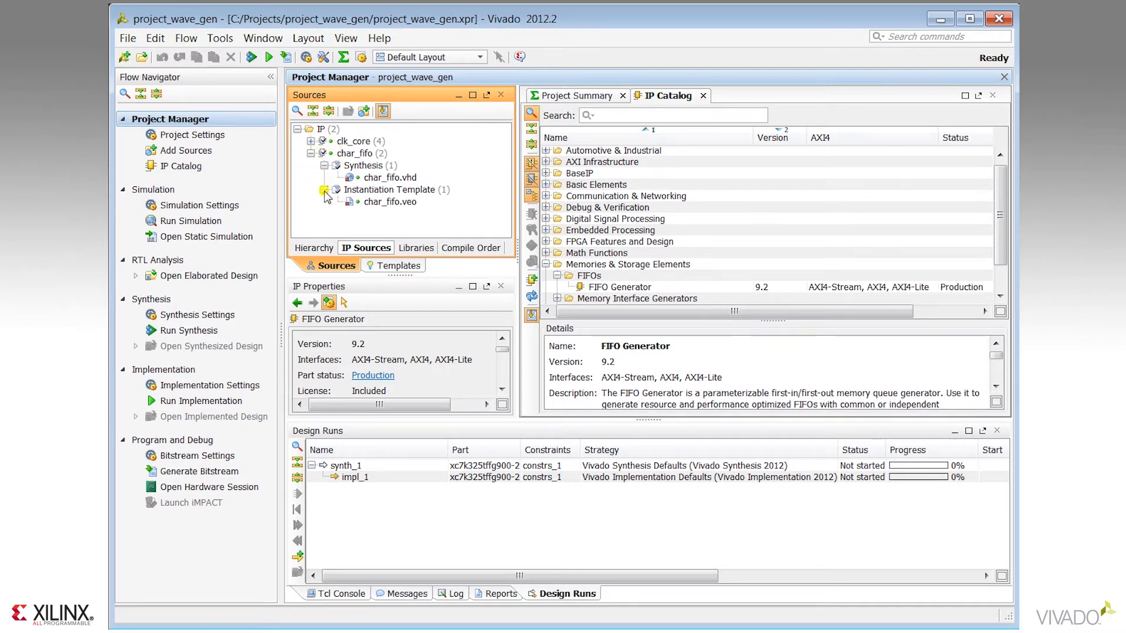
pyautogui.doubleClick(393, 203)
pyautogui.moveTo(992, 159); pyautogui.dragTo(973, 314)
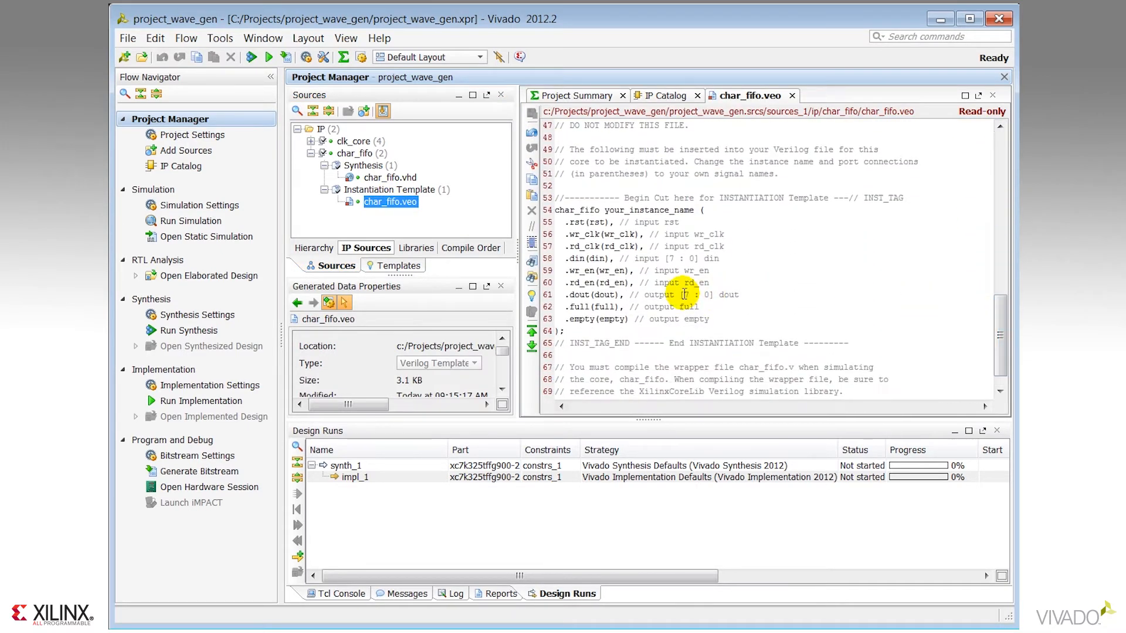
# - Check the target language in the general project settings and close them without changes
pyautogui.click(185, 136)
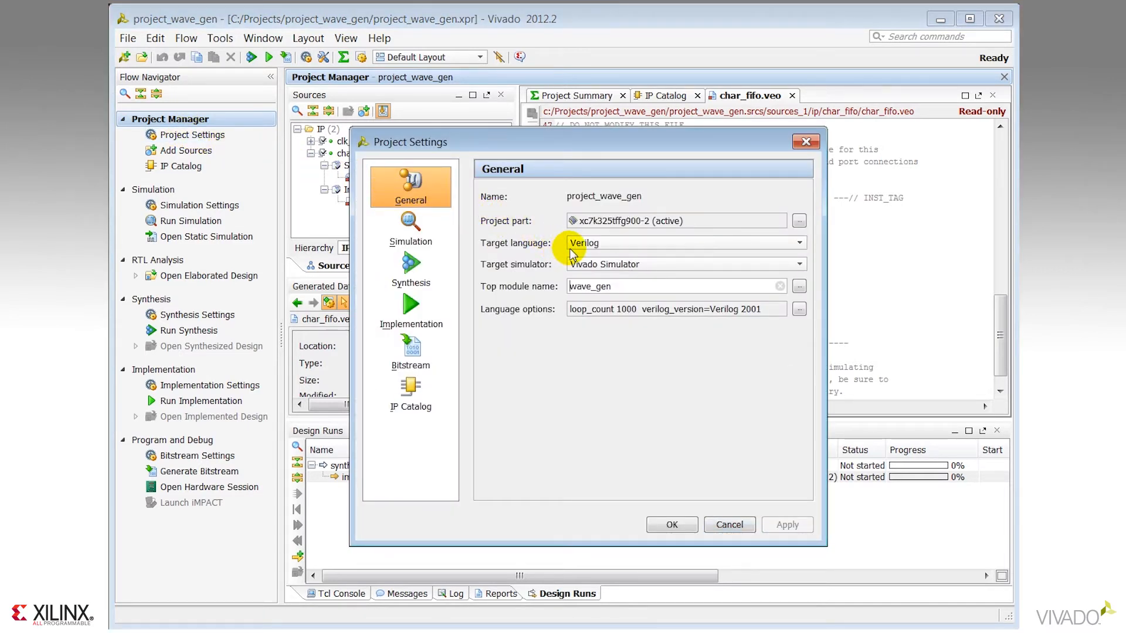
pyautogui.click(728, 524)
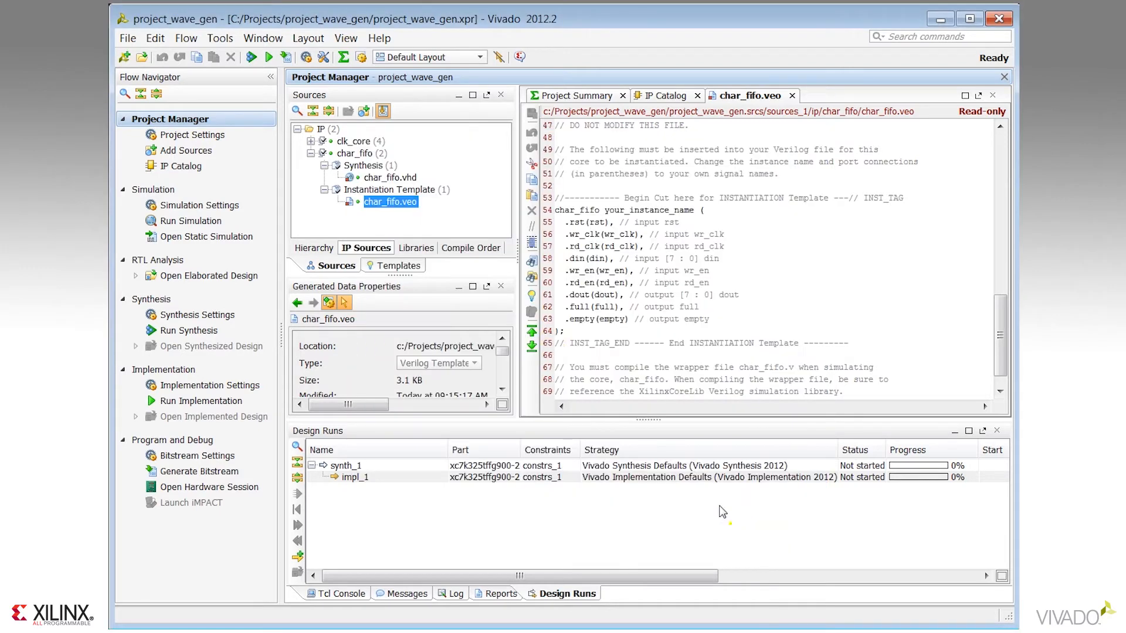
# - Generate the Simulation target for char_fifo in addition to Synthesis and Instantiation Template, and expand the generated simulation files
pyautogui.click(363, 153)
pyautogui.rightClick(363, 153)
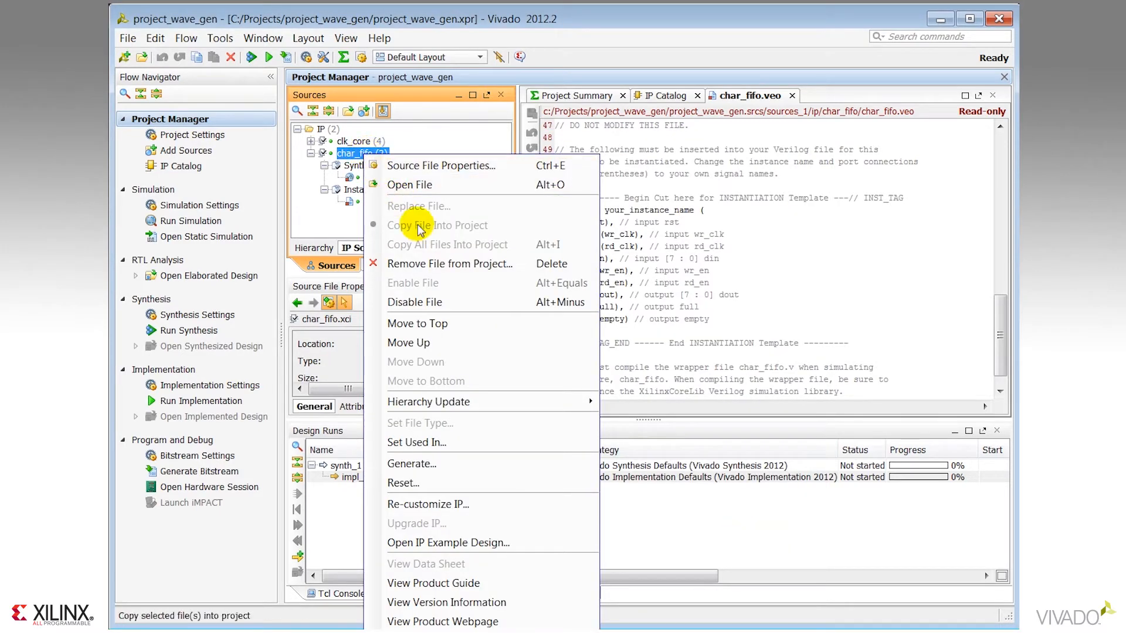
pyautogui.click(516, 464)
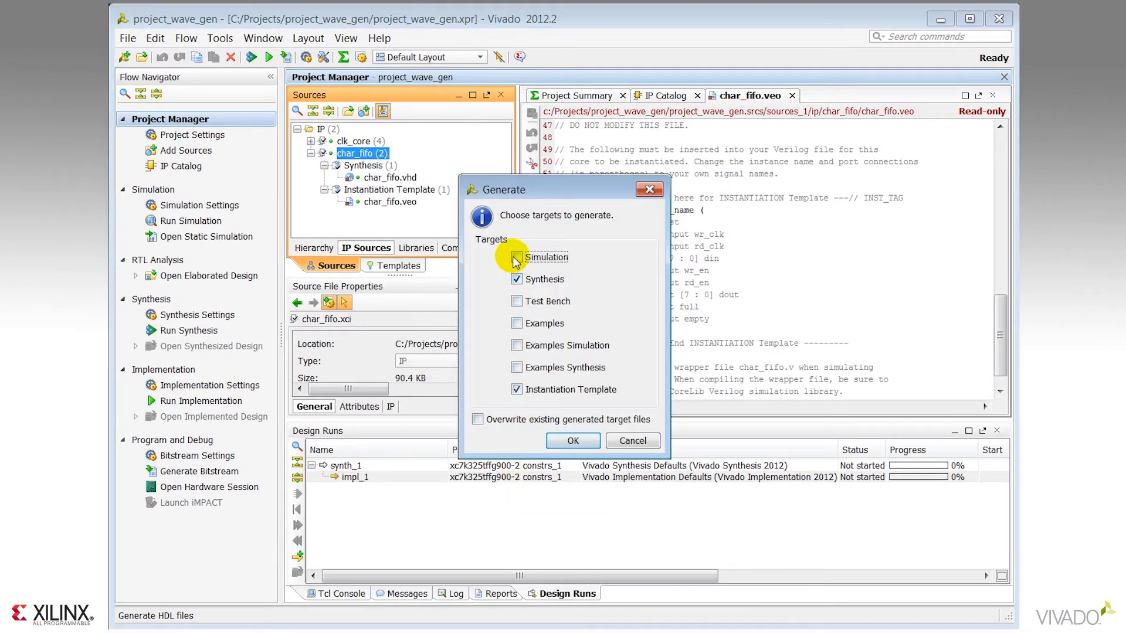
pyautogui.click(573, 440)
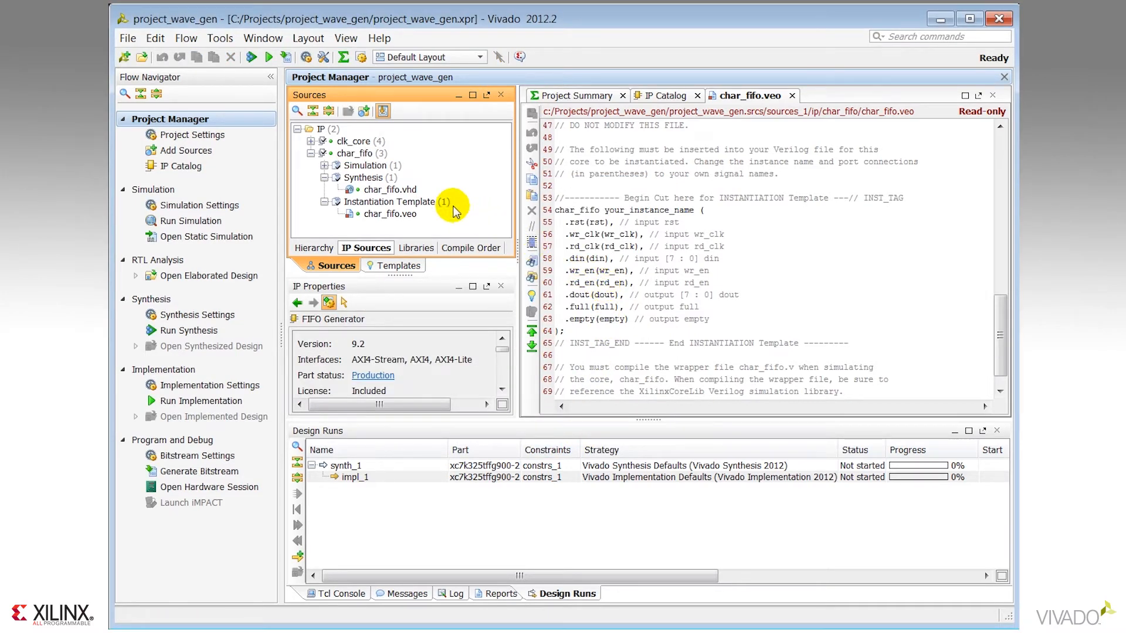
pyautogui.click(325, 166)
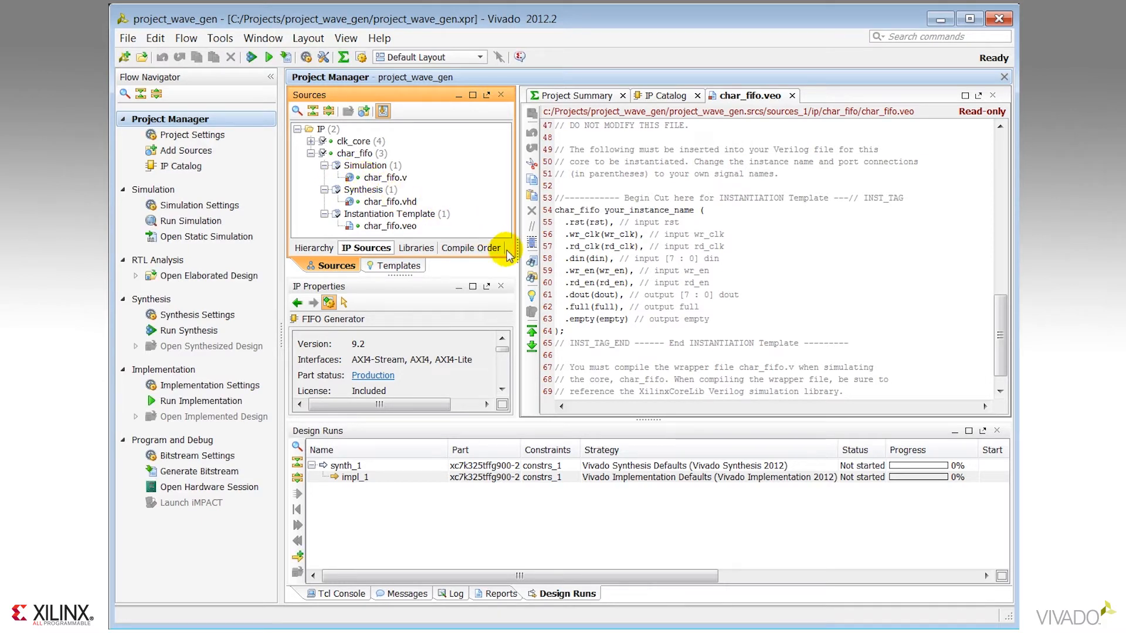
# - Copy the whole char_fifo instantiation block, lines 54 to 64, from char_fifo.veo
pyautogui.moveTo(583, 332); pyautogui.dragTo(556, 214)
pyautogui.rightClick(596, 234)
pyautogui.click(625, 267)
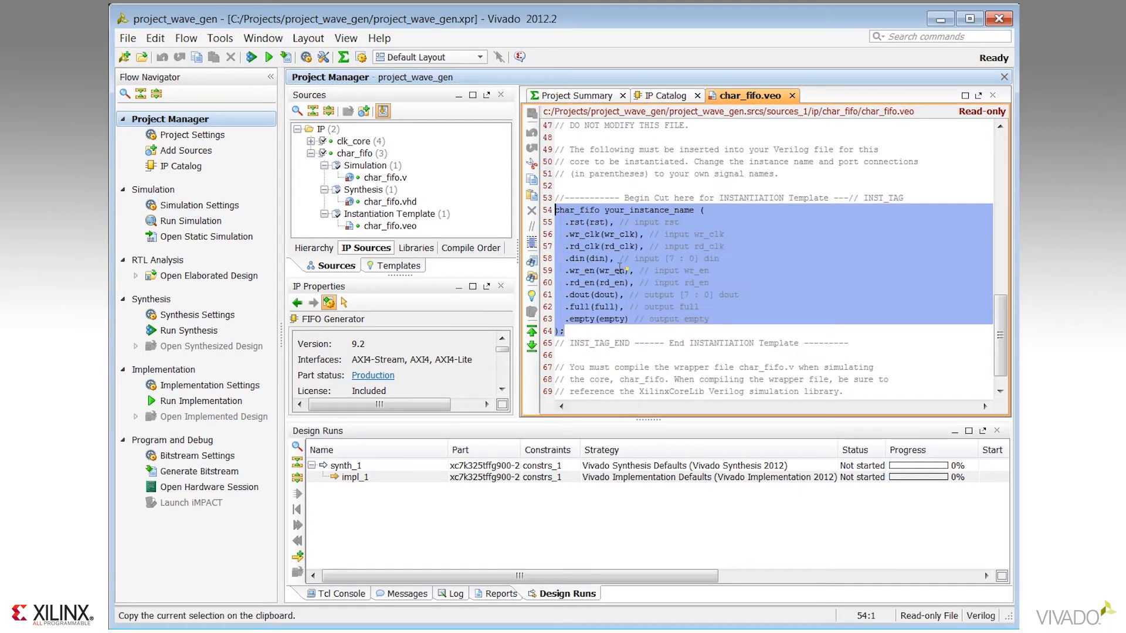
# - Open wave_gen.v from the design hierarchy and paste the copied char_fifo template at line 338, below the Character FIFO IP comment
pyautogui.click(314, 247)
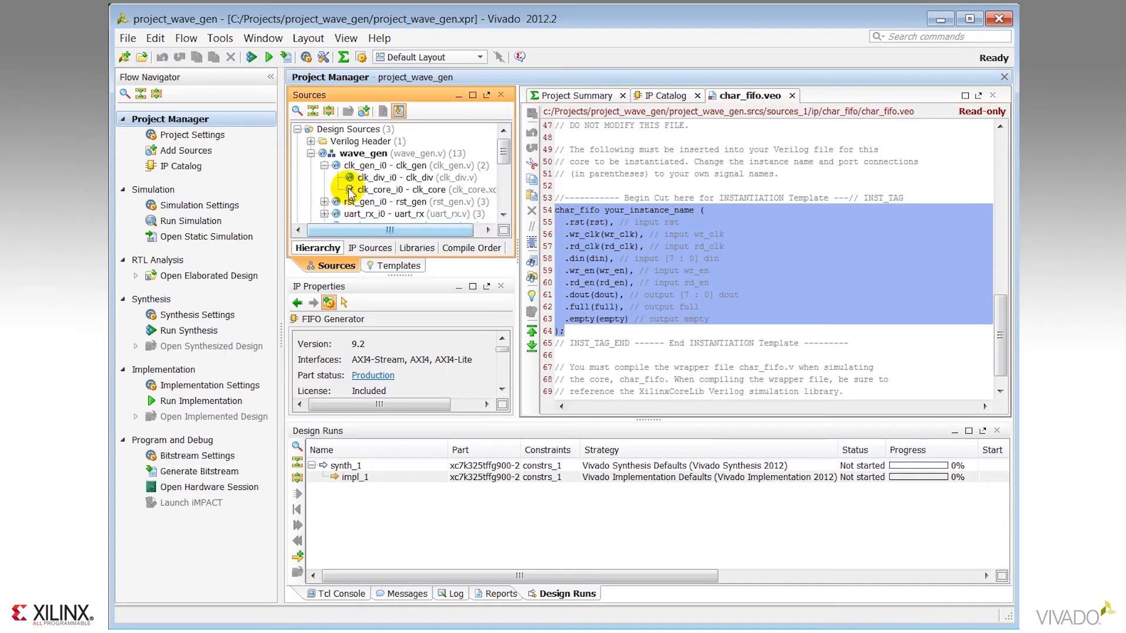
pyautogui.doubleClick(365, 157)
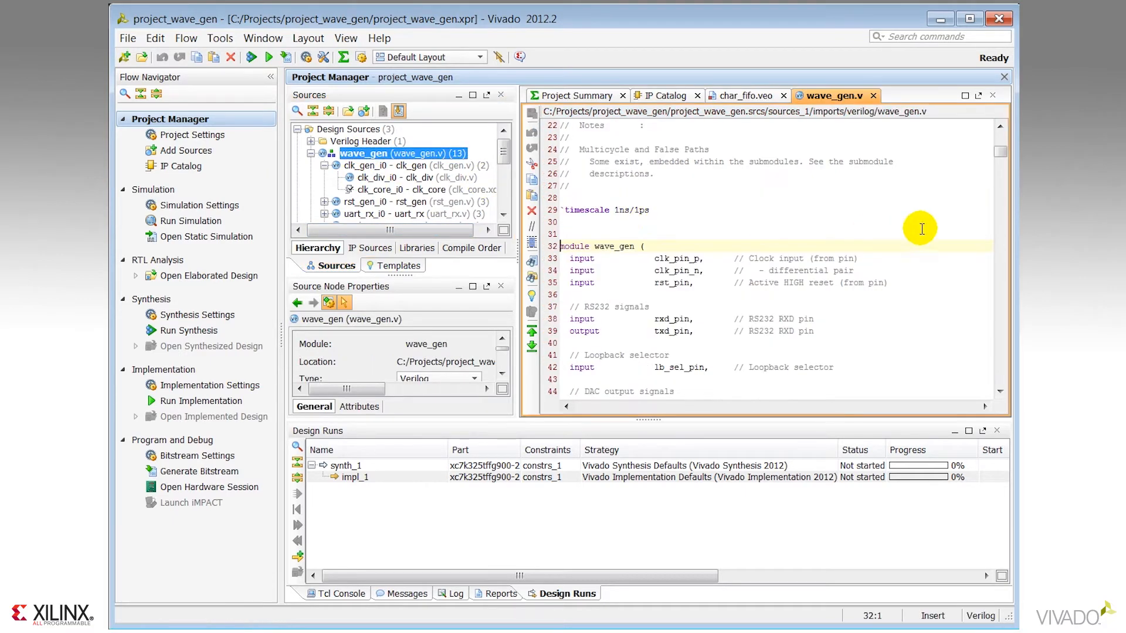
pyautogui.moveTo(1008, 158); pyautogui.dragTo(986, 321)
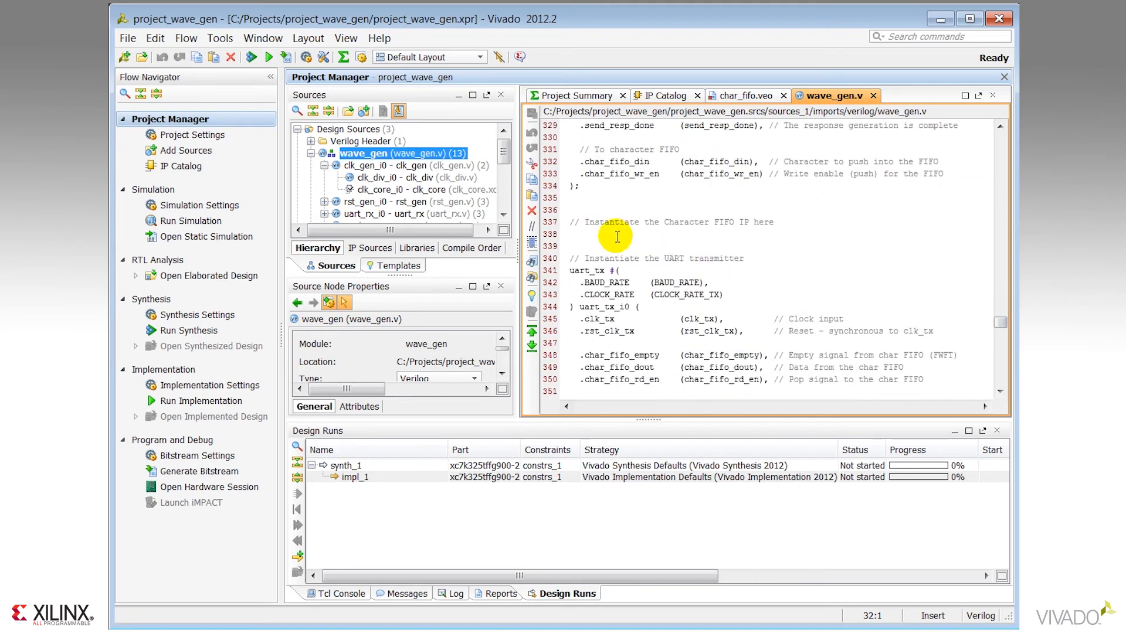
pyautogui.click(569, 233)
pyautogui.rightClick(569, 233)
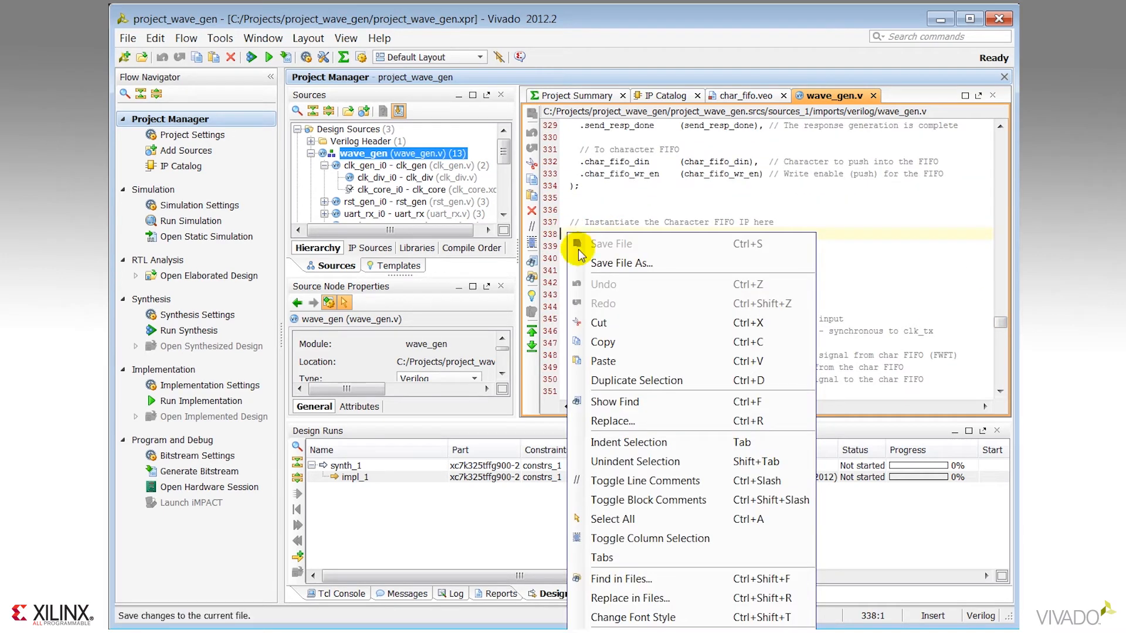
pyautogui.click(602, 361)
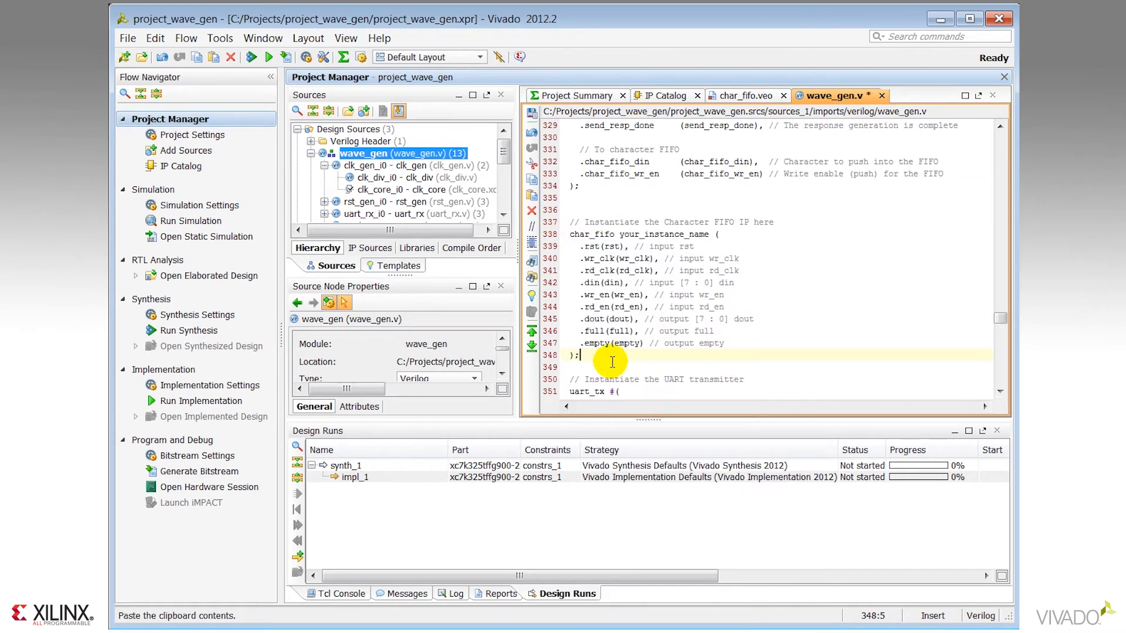
# - Name the pasted instance char_fifo_i0, connect its ports to rst_i, clk_rx, clk_tx and the matching char_fifo signals, and save wave_gen.v
pyautogui.doubleClick(612, 247)
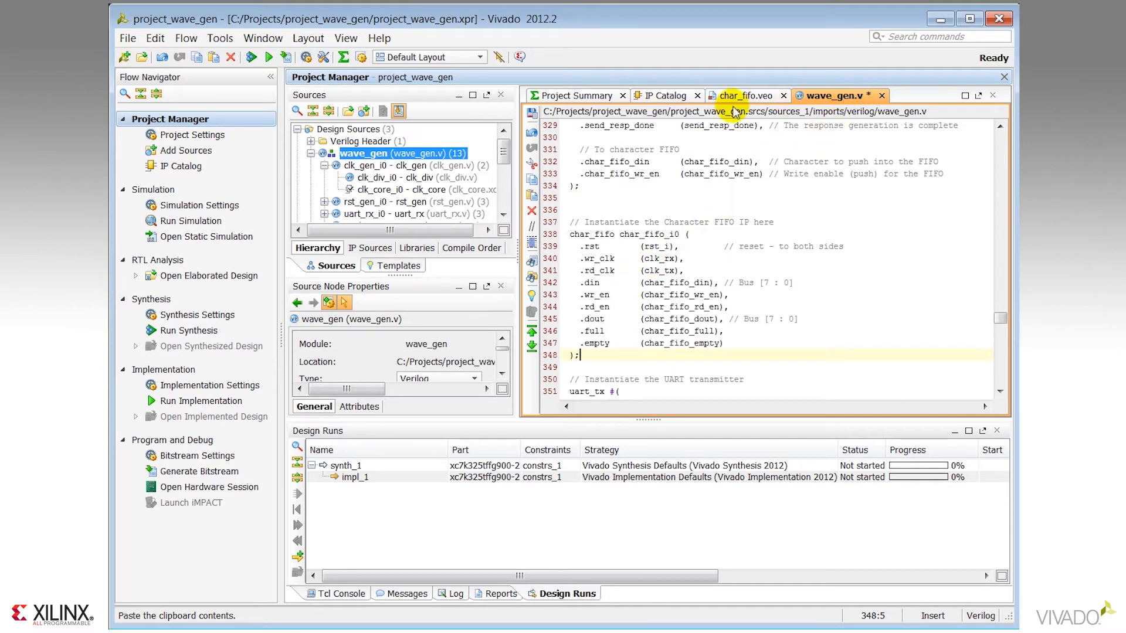
pyautogui.click(533, 114)
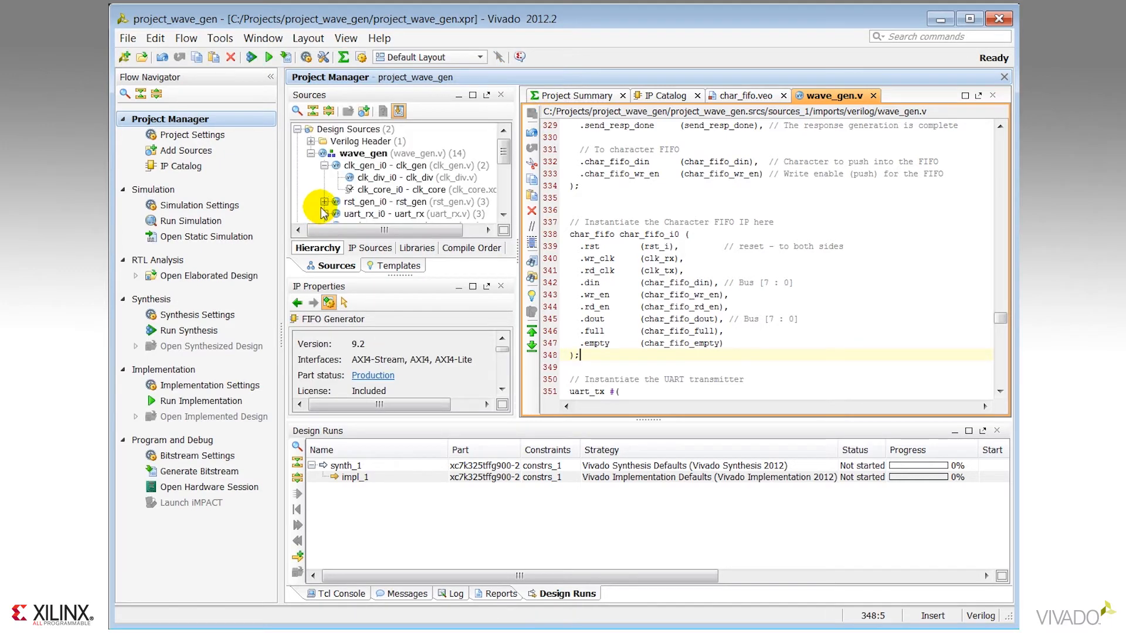
# - Collapse clk_gen_i0, locate char_fifo_i0 under wave_gen in the design hierarchy and view the commands available for it
pyautogui.click(324, 167)
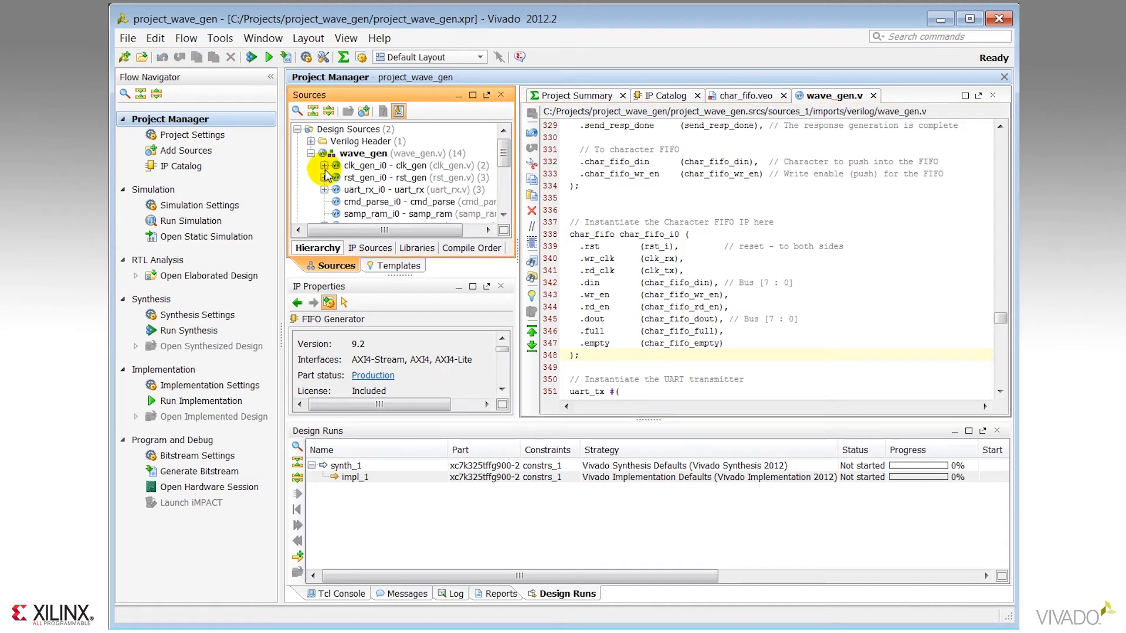
pyautogui.scroll(-2, 352, 187)
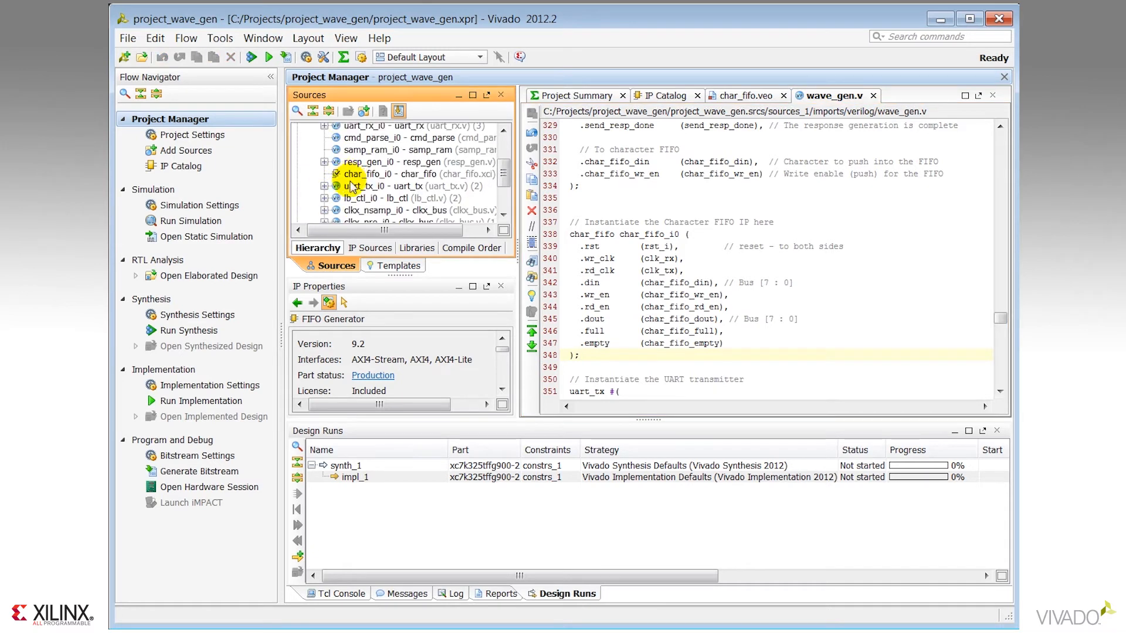
pyautogui.click(381, 174)
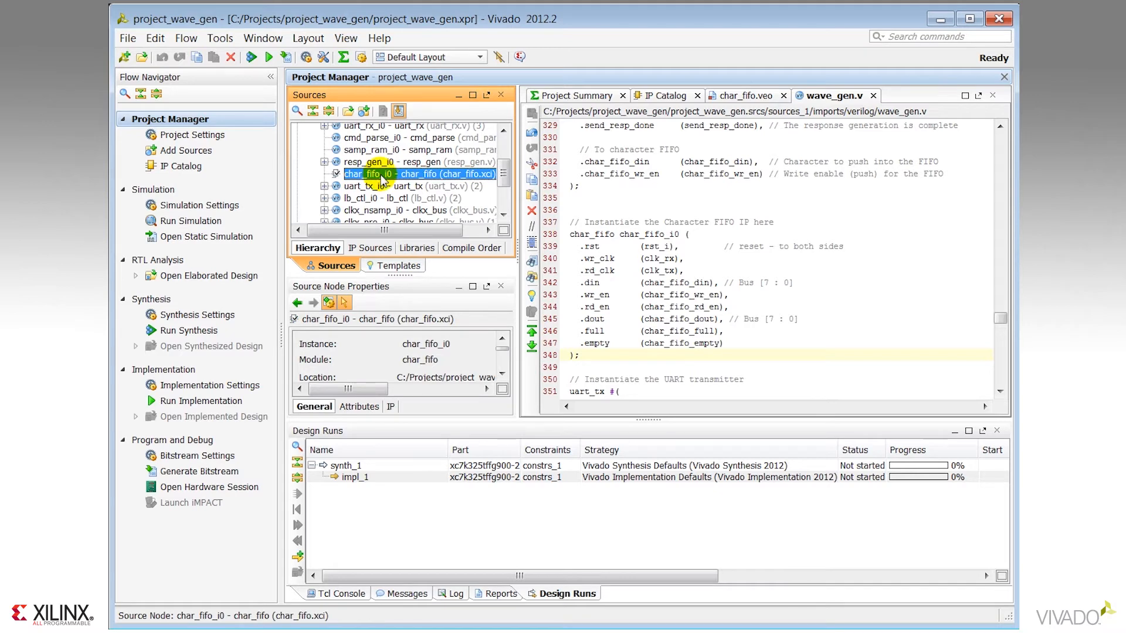
pyautogui.rightClick(385, 177)
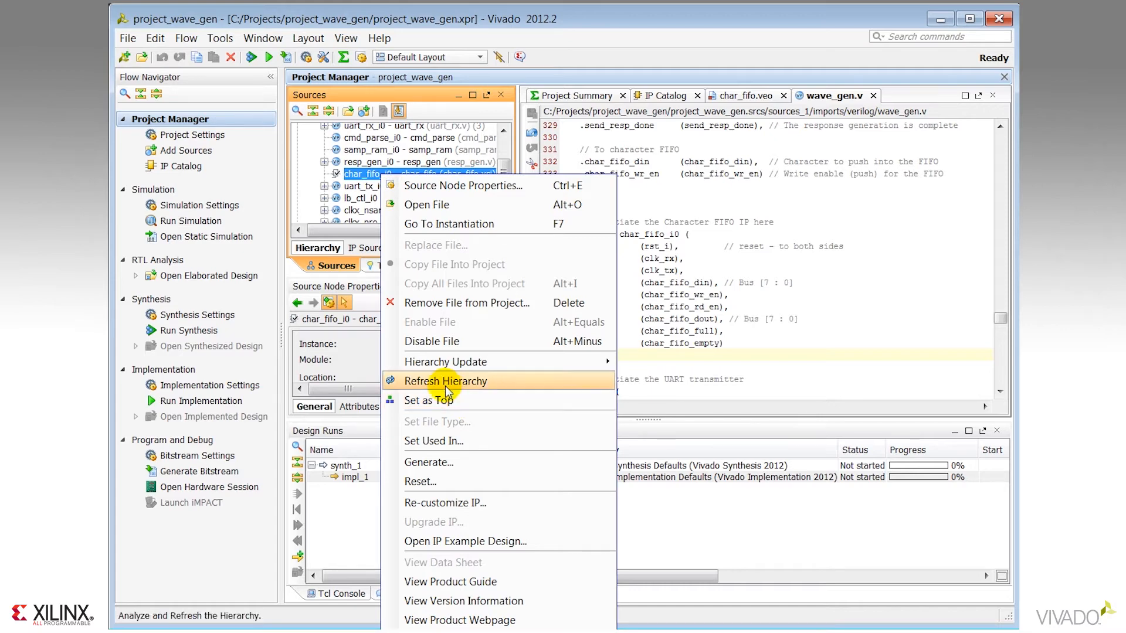
# - Open the elaborated design and examine the char_fifo_i0 instance in the RTL netlist and schematic
pyautogui.click(225, 278)
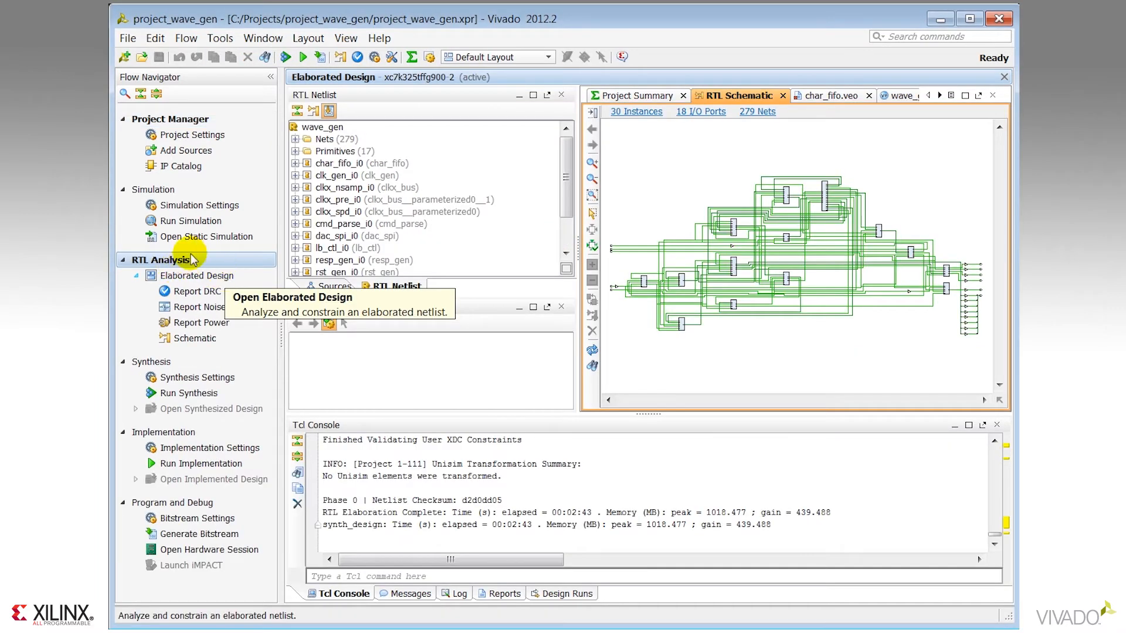
pyautogui.click(335, 169)
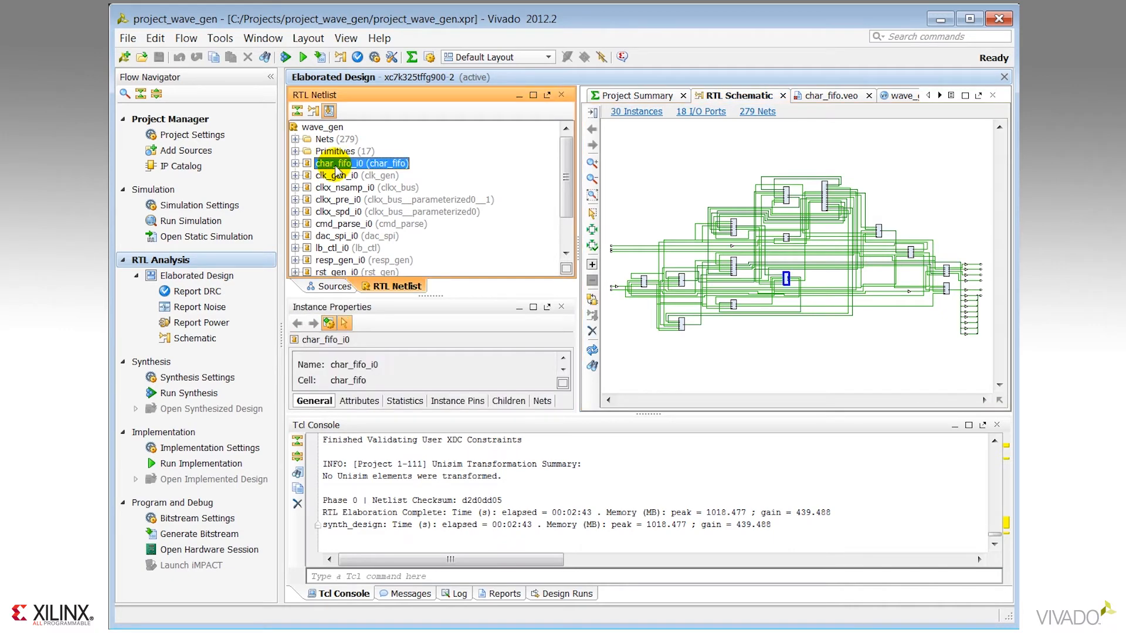
pyautogui.moveTo(770, 260); pyautogui.dragTo(798, 294)
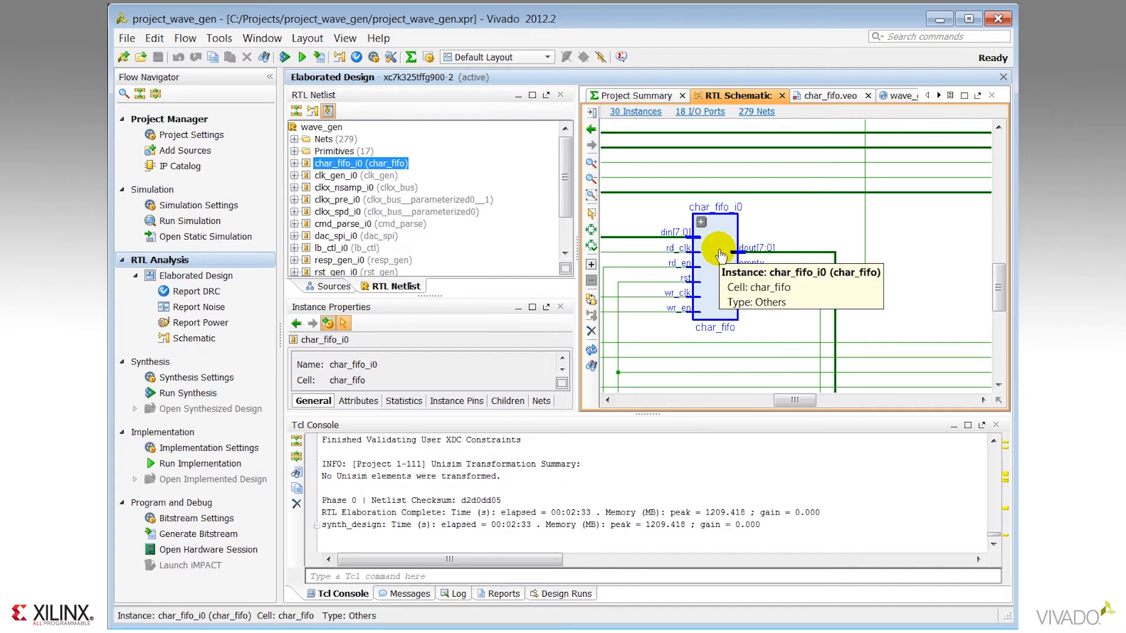
pyautogui.moveTo(906, 320); pyautogui.dragTo(885, 296)
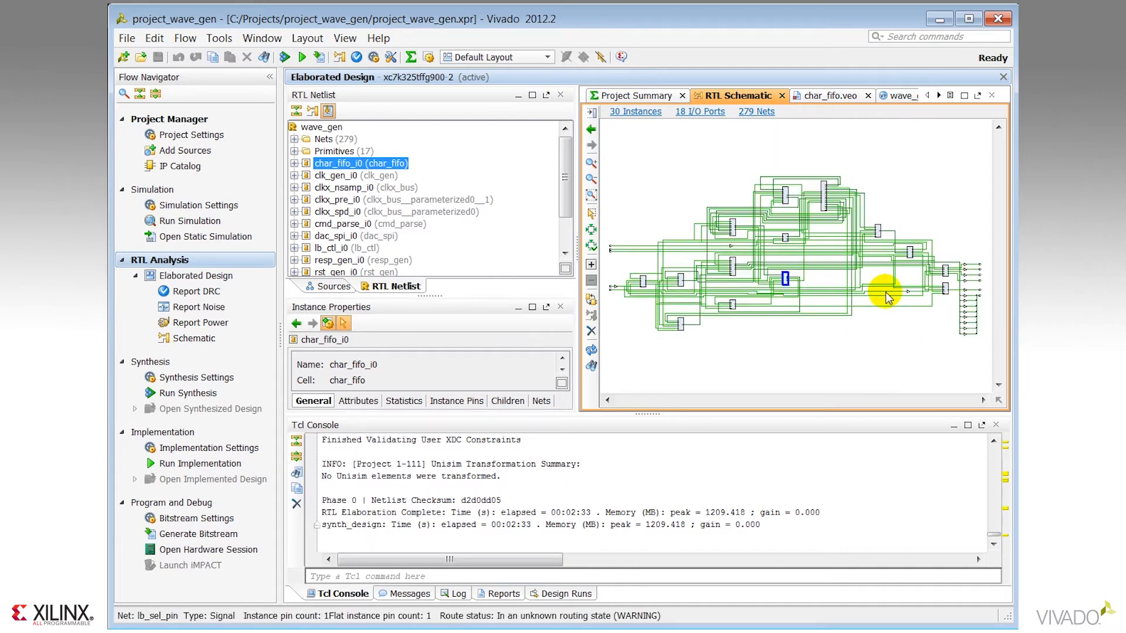
pyautogui.click(610, 350)
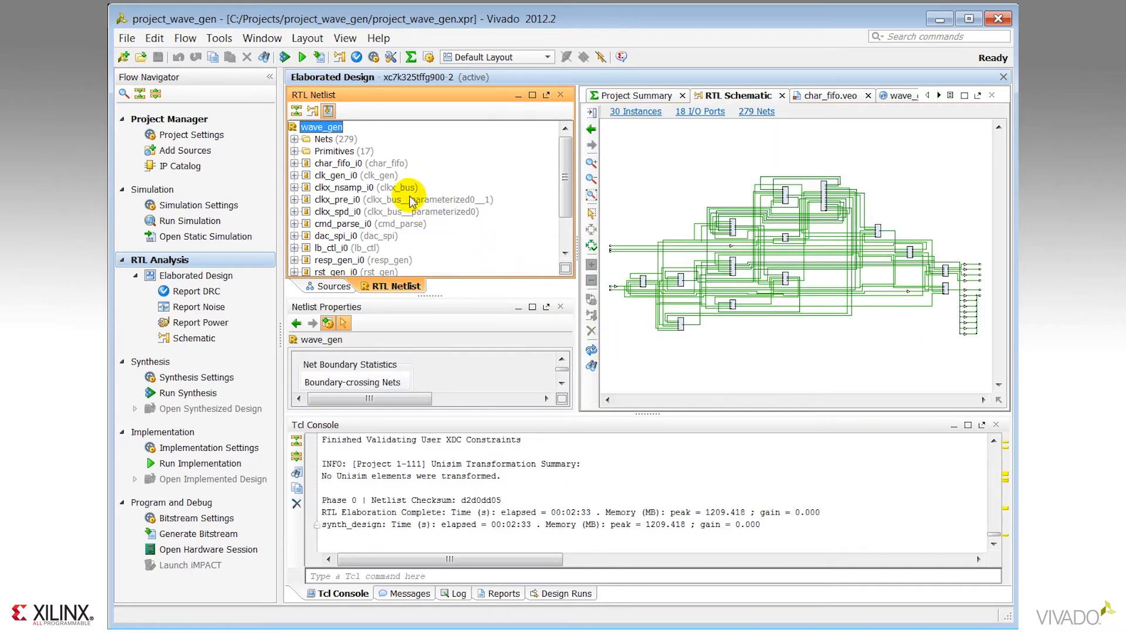
pyautogui.click(349, 164)
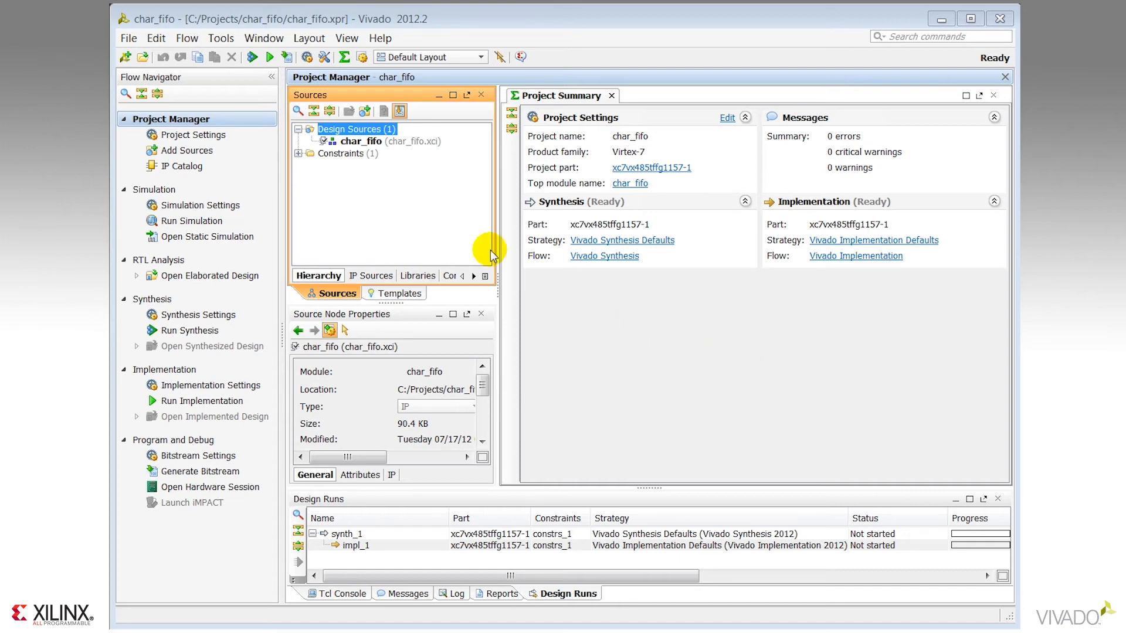
# - In the standalone char_fifo project, open the IP catalog, generate char_fifo's Simulation, Synthesis, Test Bench and Instantiation Template targets, and expand them in the IP sources
pyautogui.click(182, 169)
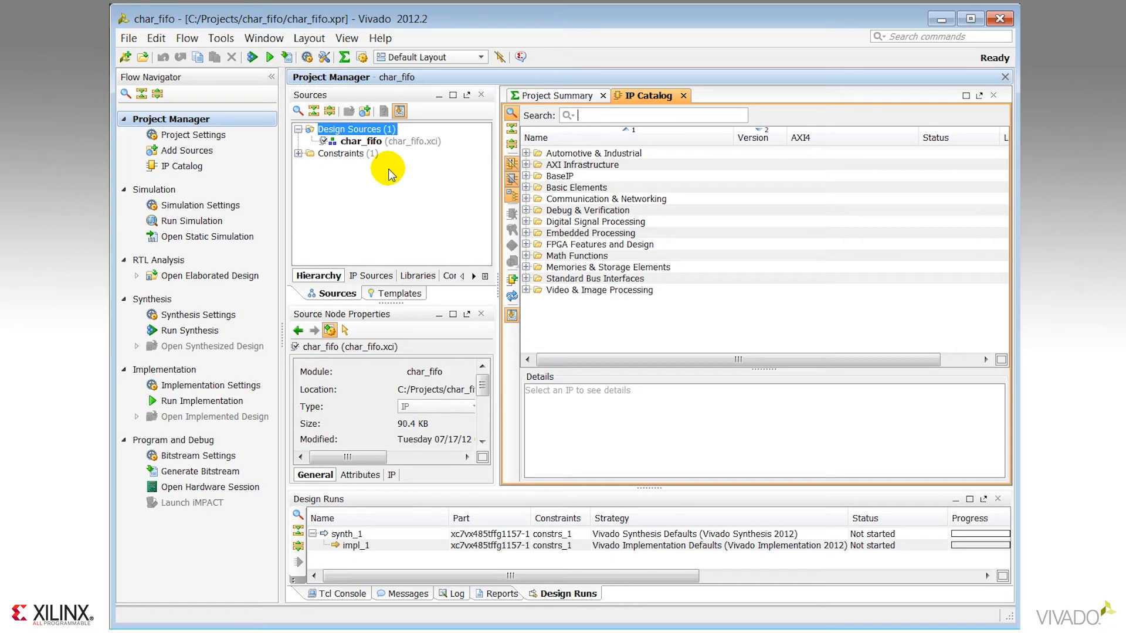
pyautogui.click(386, 144)
pyautogui.rightClick(387, 147)
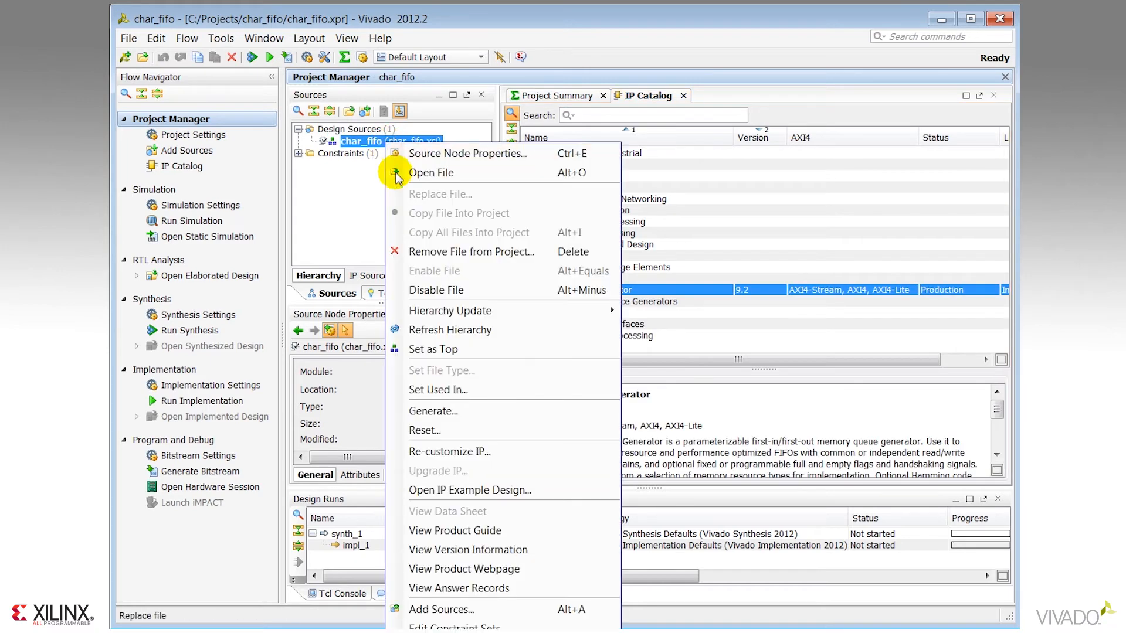
pyautogui.click(433, 412)
pyautogui.click(519, 258)
pyautogui.click(517, 301)
pyautogui.click(573, 440)
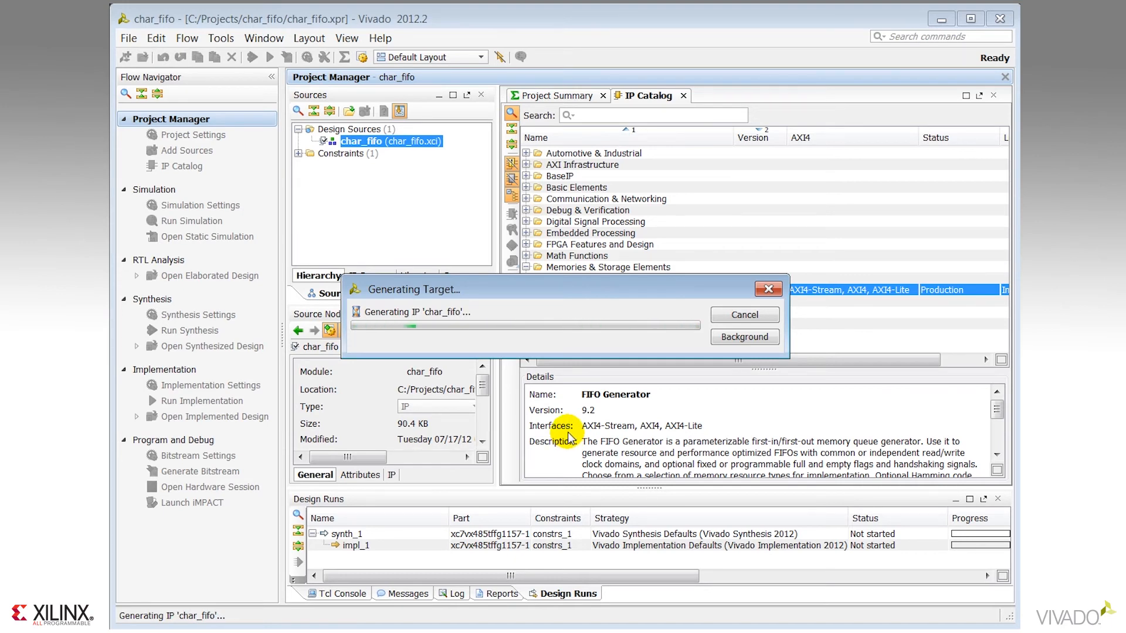
pyautogui.click(370, 276)
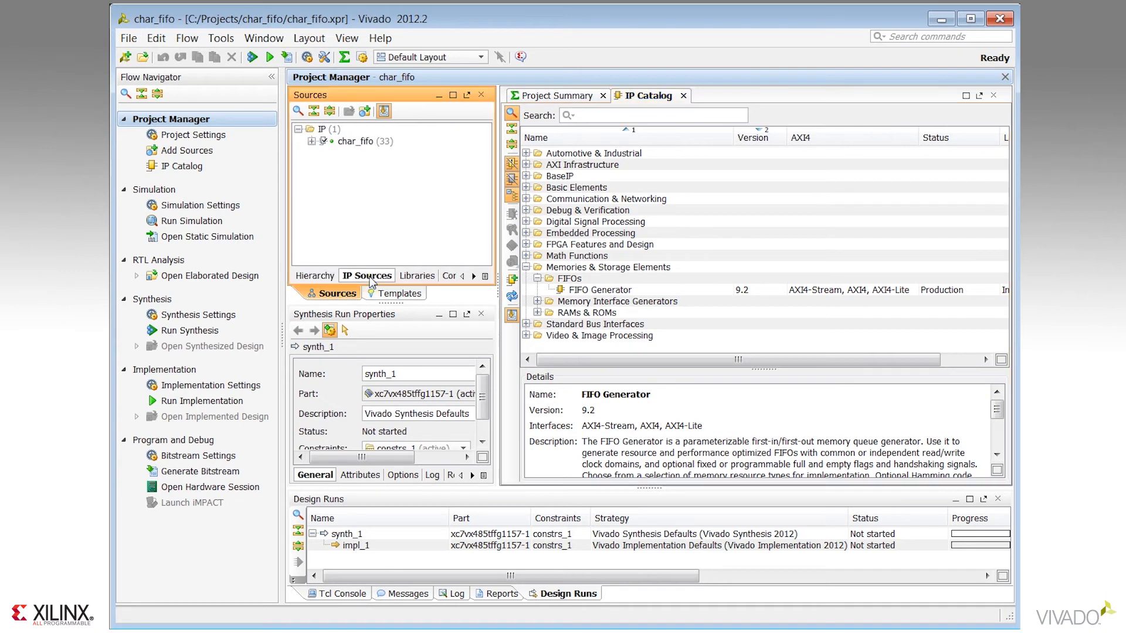
pyautogui.click(311, 141)
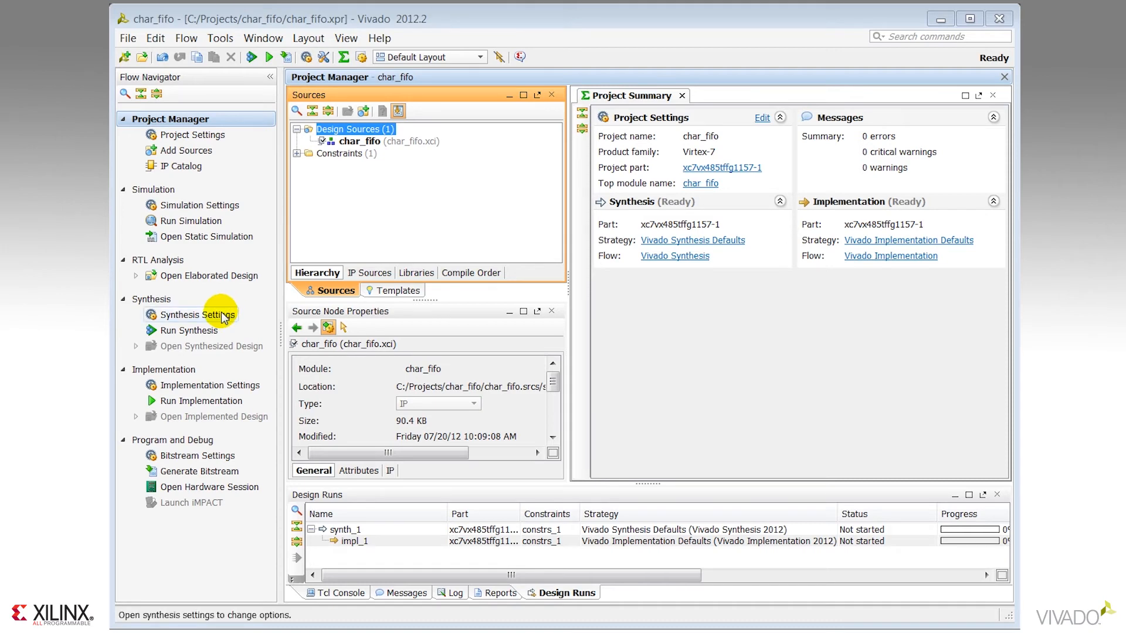
# - Enable the -no_iobuf option in the synthesis settings and accept the change
pyautogui.click(222, 316)
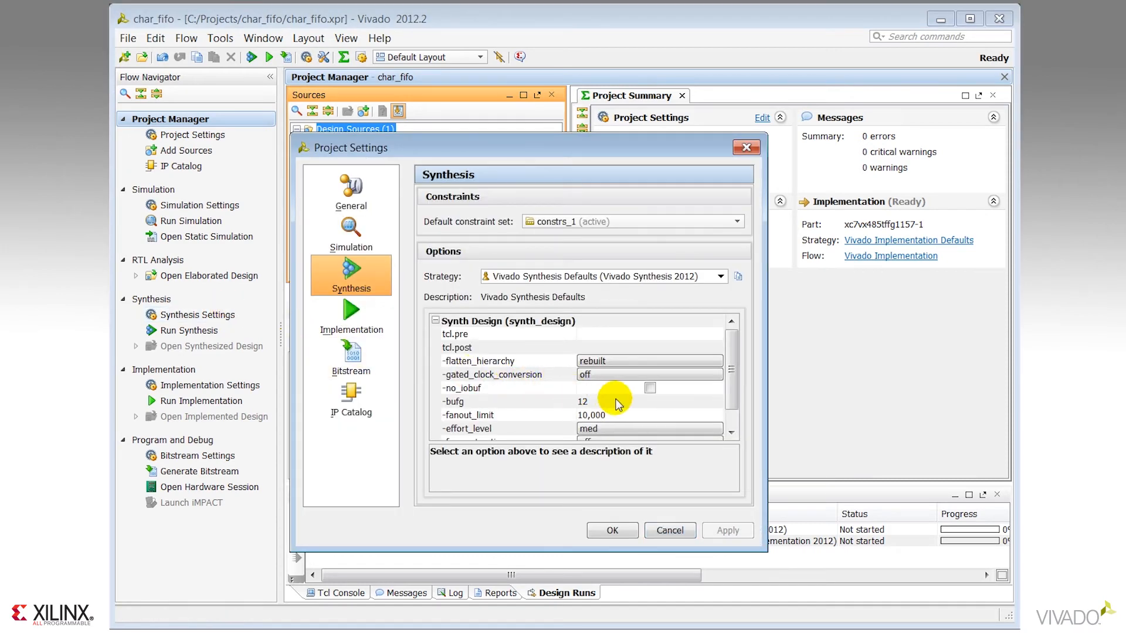
pyautogui.click(650, 388)
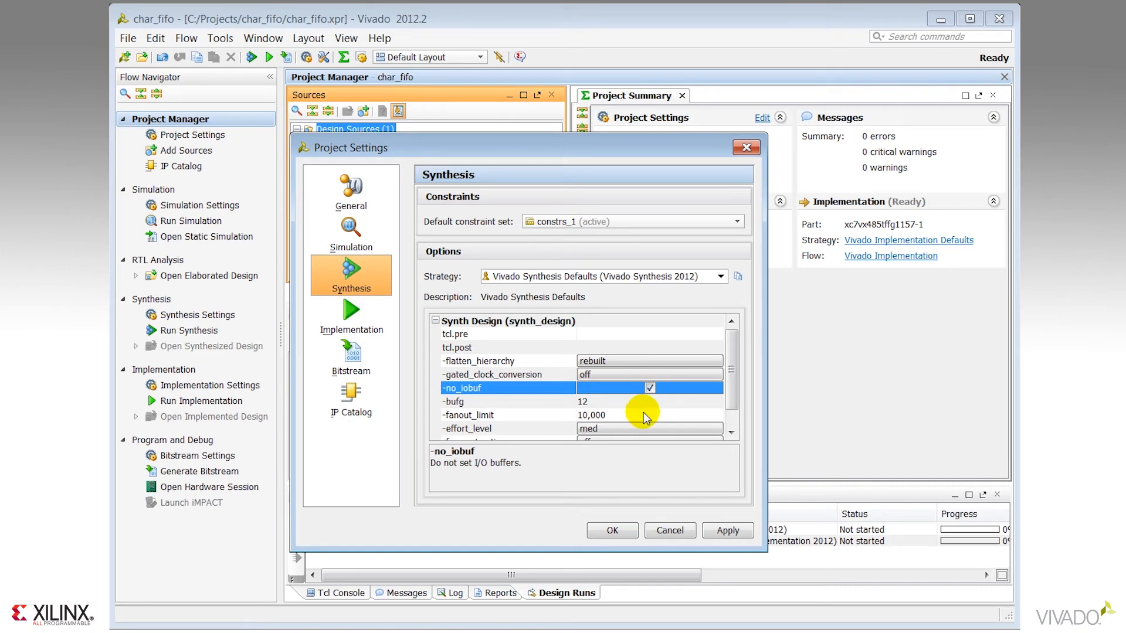
pyautogui.click(613, 532)
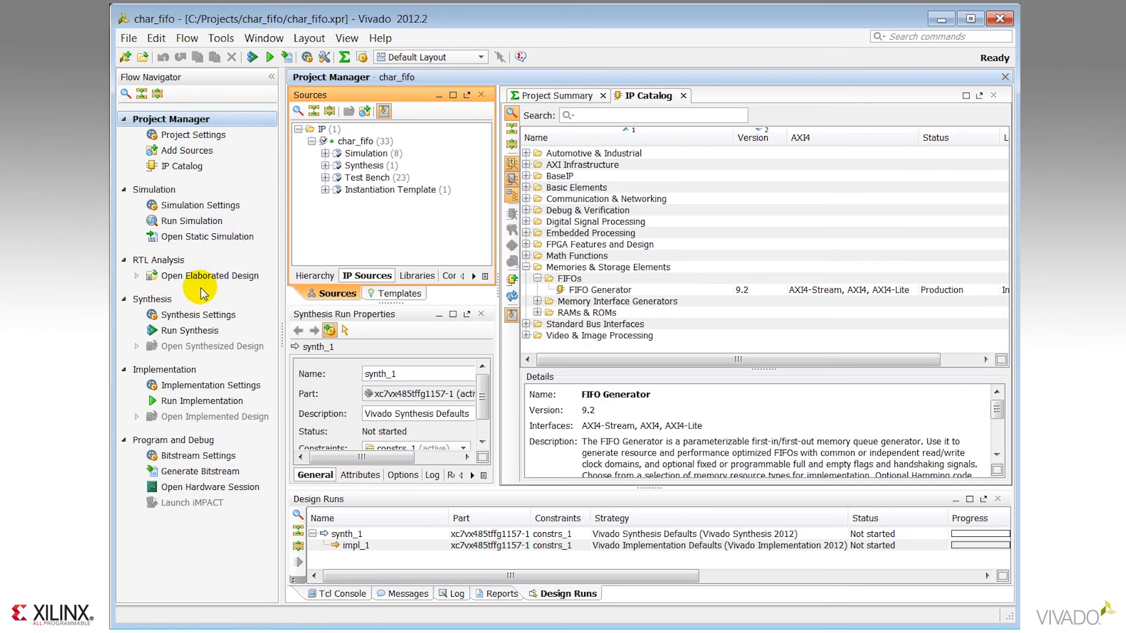
# - Run synthesis on the char_fifo project and open the synthesized design
pyautogui.click(168, 332)
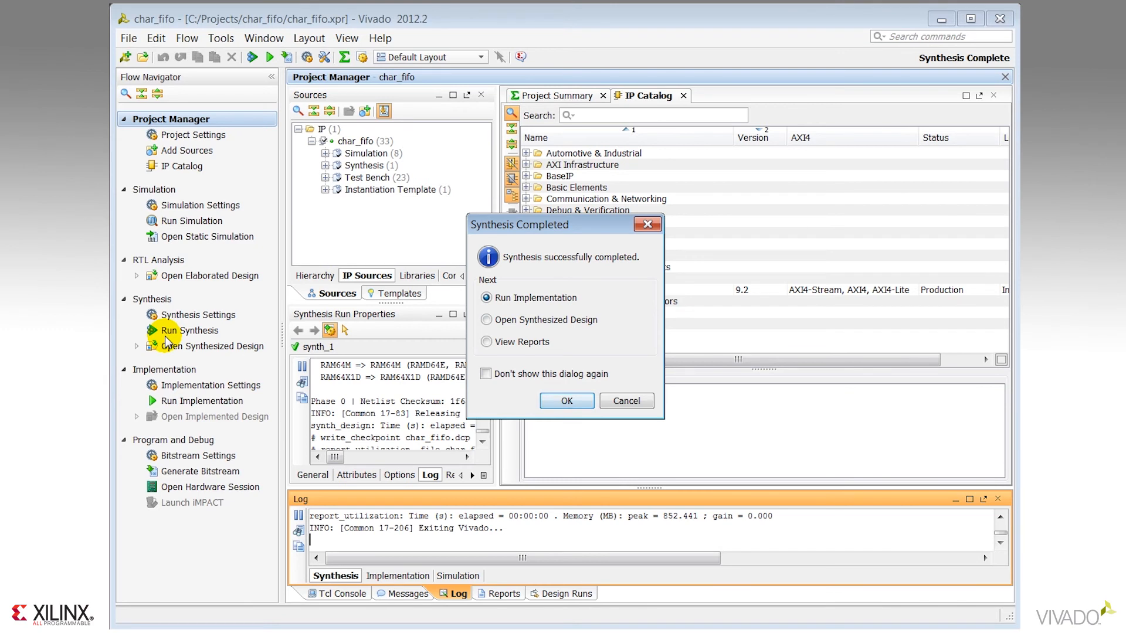
pyautogui.click(489, 321)
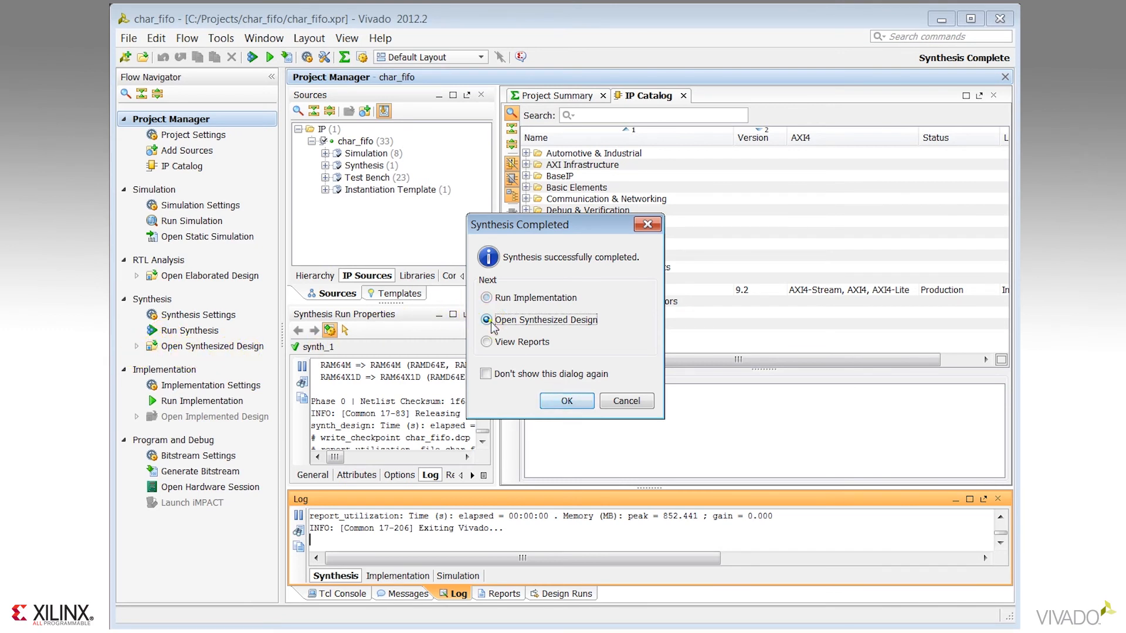
pyautogui.click(564, 400)
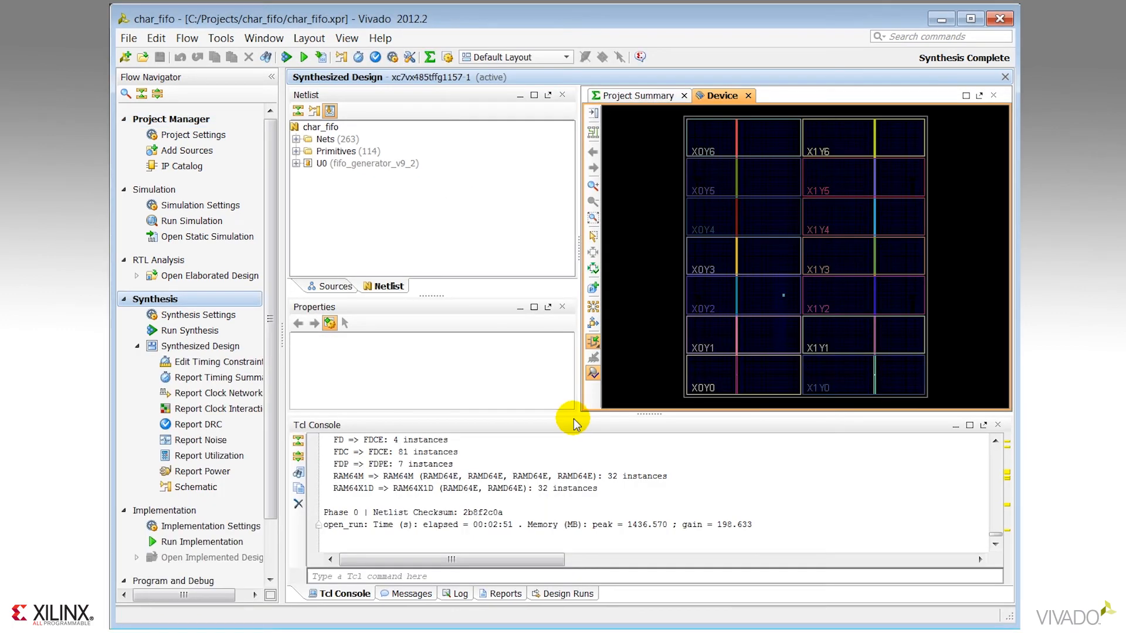
pyautogui.click(127, 41)
pyautogui.moveTo(191, 398)
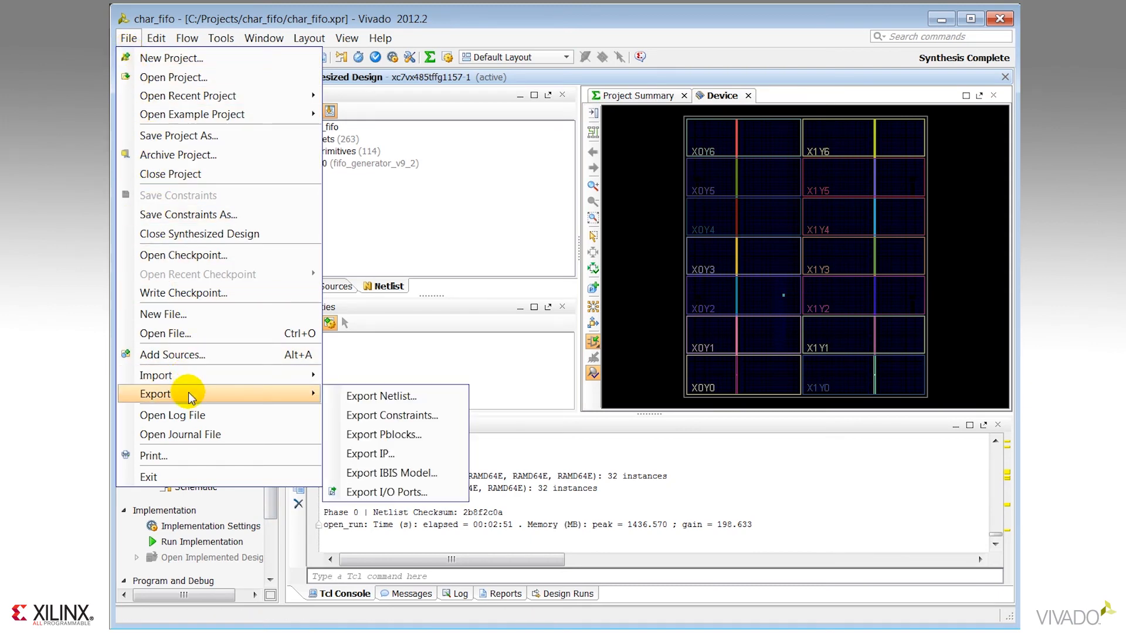
pyautogui.click(373, 397)
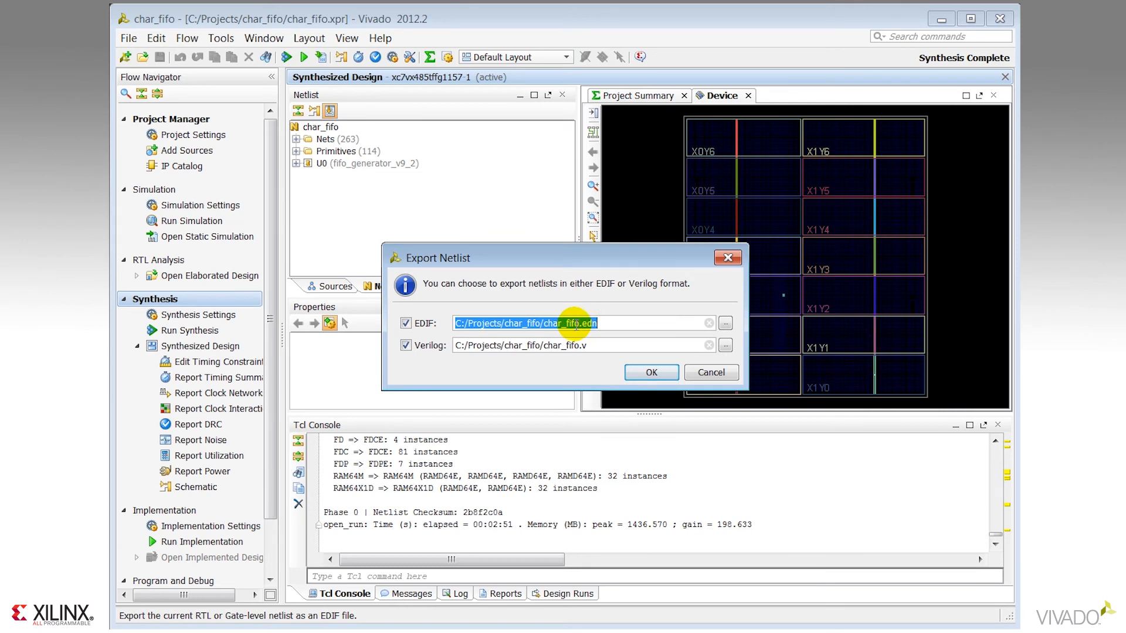
pyautogui.click(406, 324)
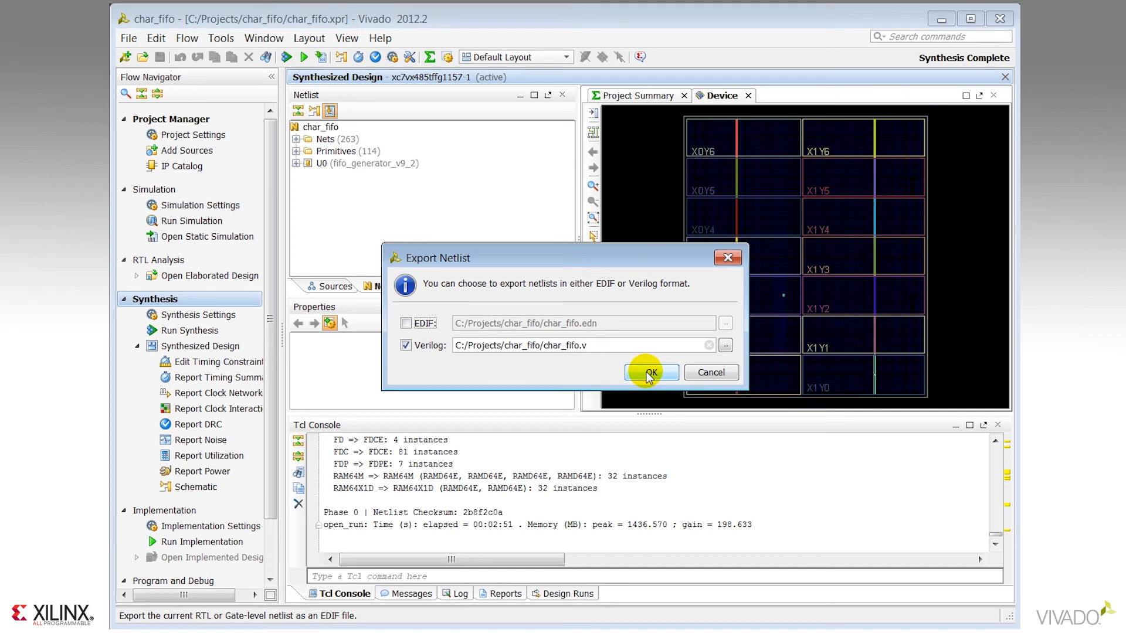
pyautogui.click(704, 372)
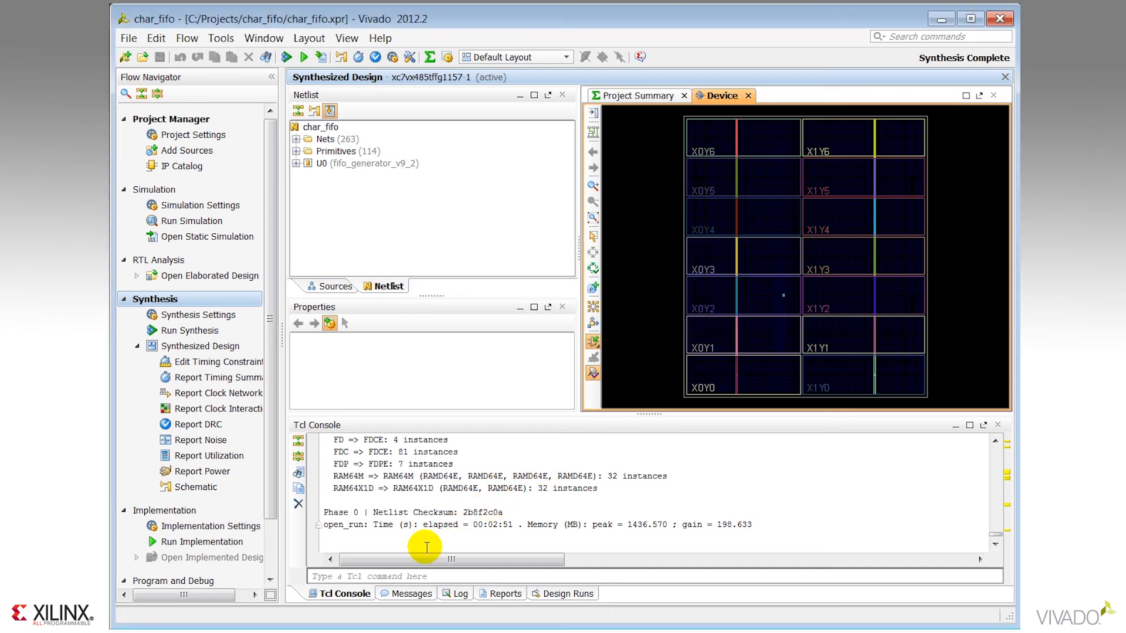
# - Write the synthesized netlist to a Verilog file by running the Tcl command write_verilog char_fifo.v
pyautogui.click(381, 576)
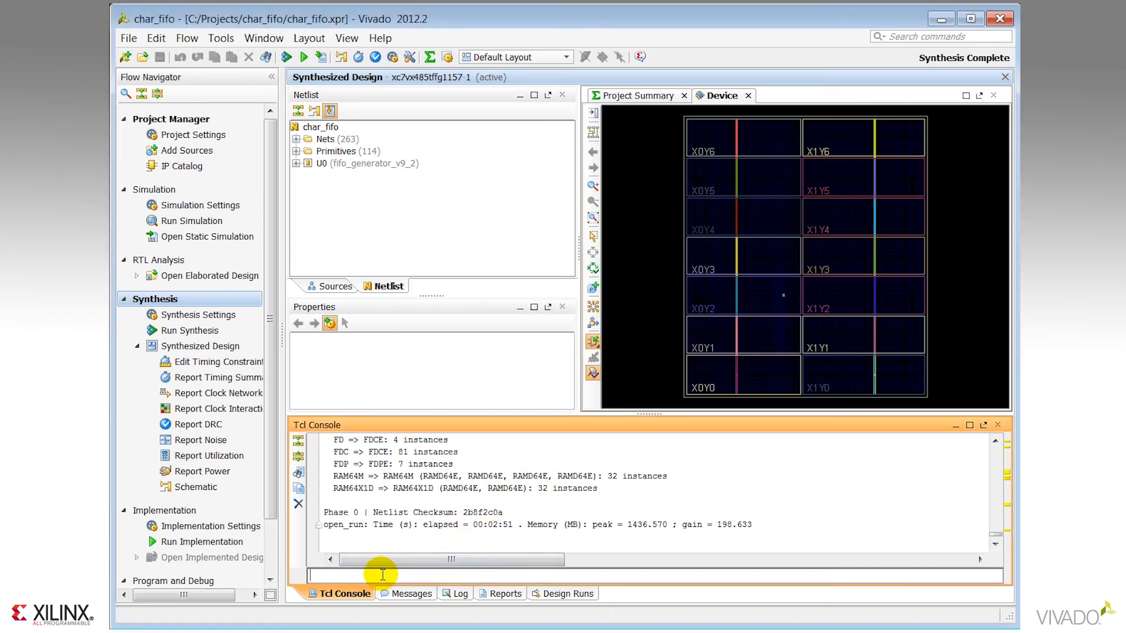
pyautogui.write('write_verilgo')
pyautogui.press('BackSpace')
pyautogui.press('BackSpace')
pyautogui.write('og')
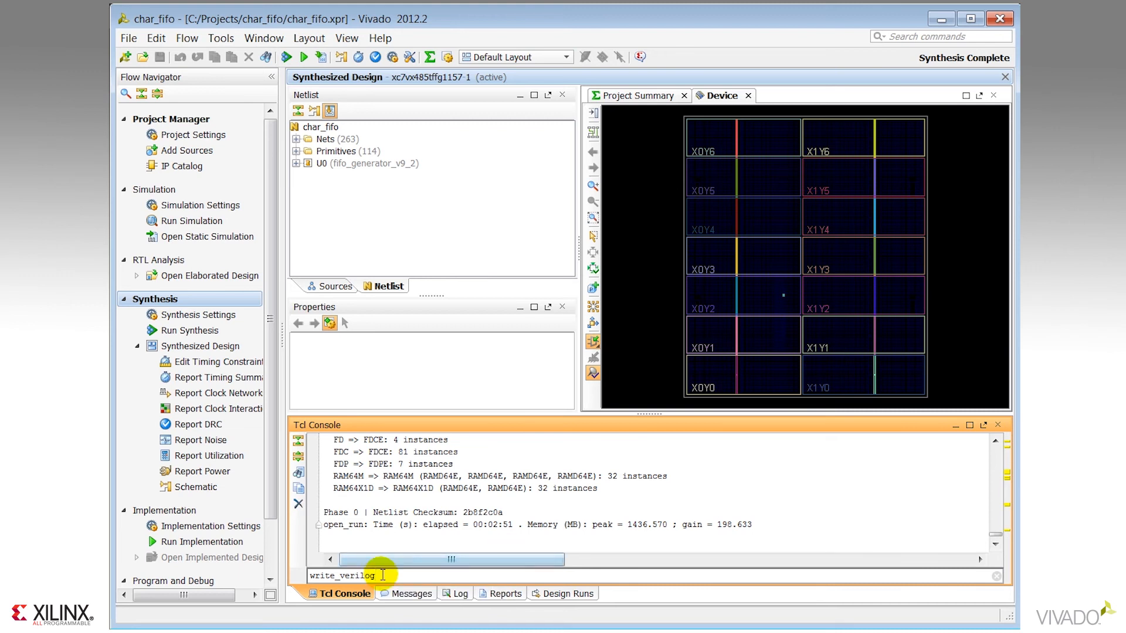
pyautogui.write(' char')
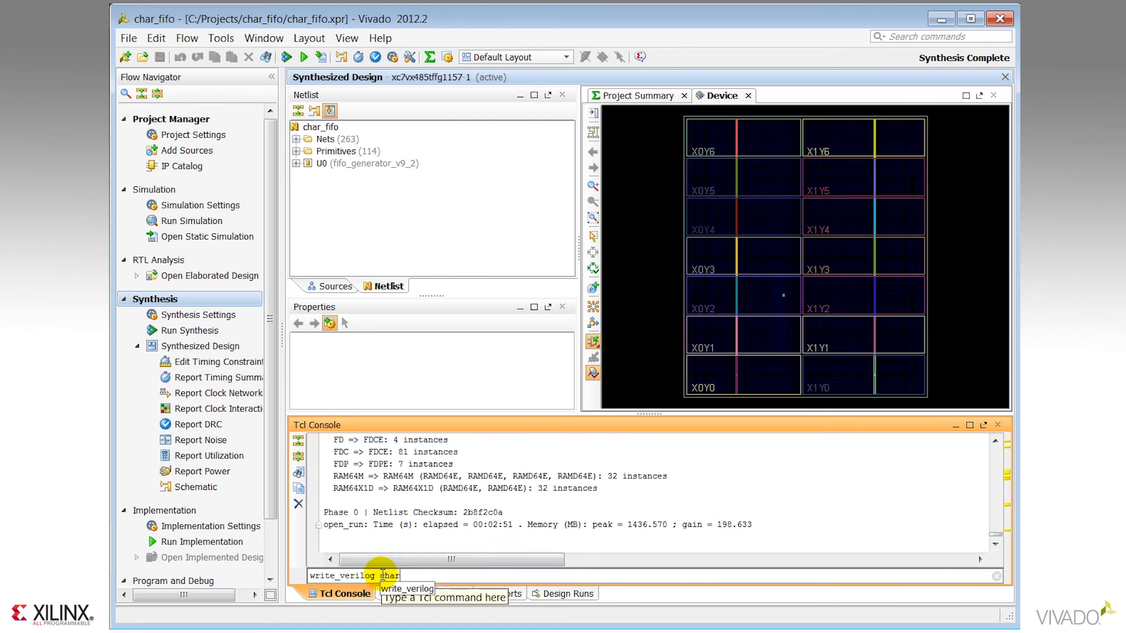
pyautogui.write('_fifo.')
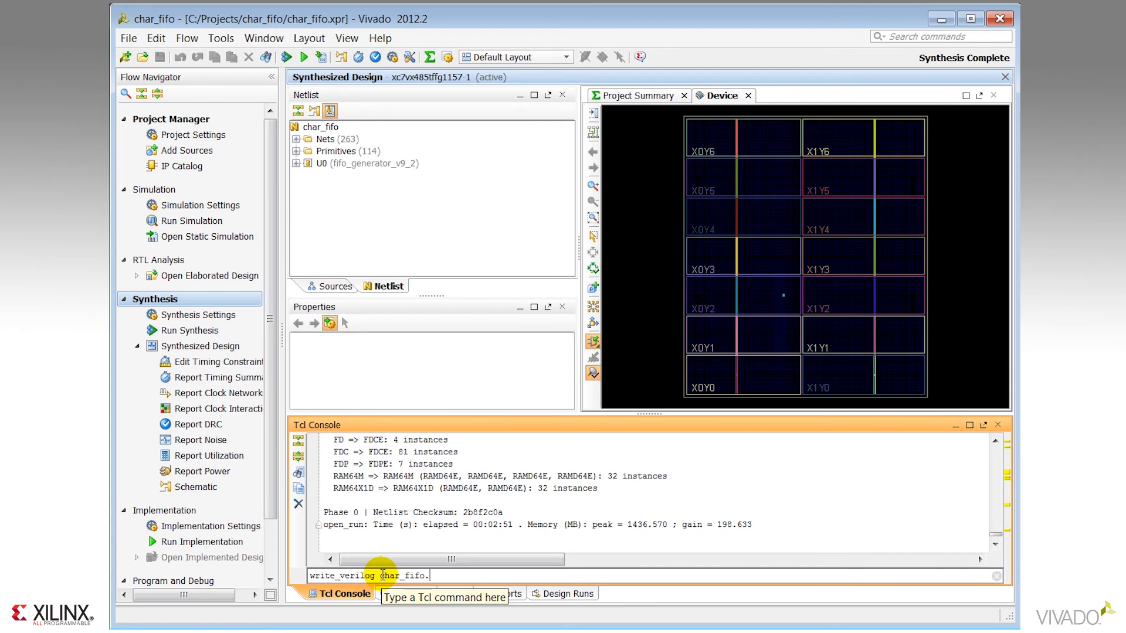
pyautogui.write('v')
pyautogui.press('Return')
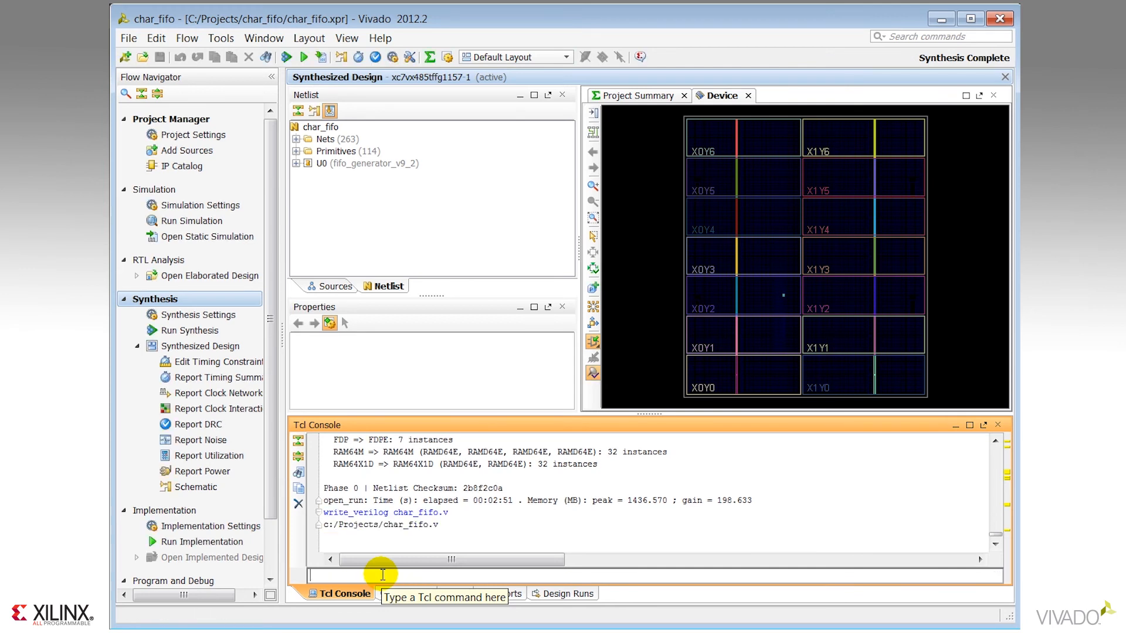
# - Return to the IP sources and select the char_fifo core
pyautogui.click(322, 287)
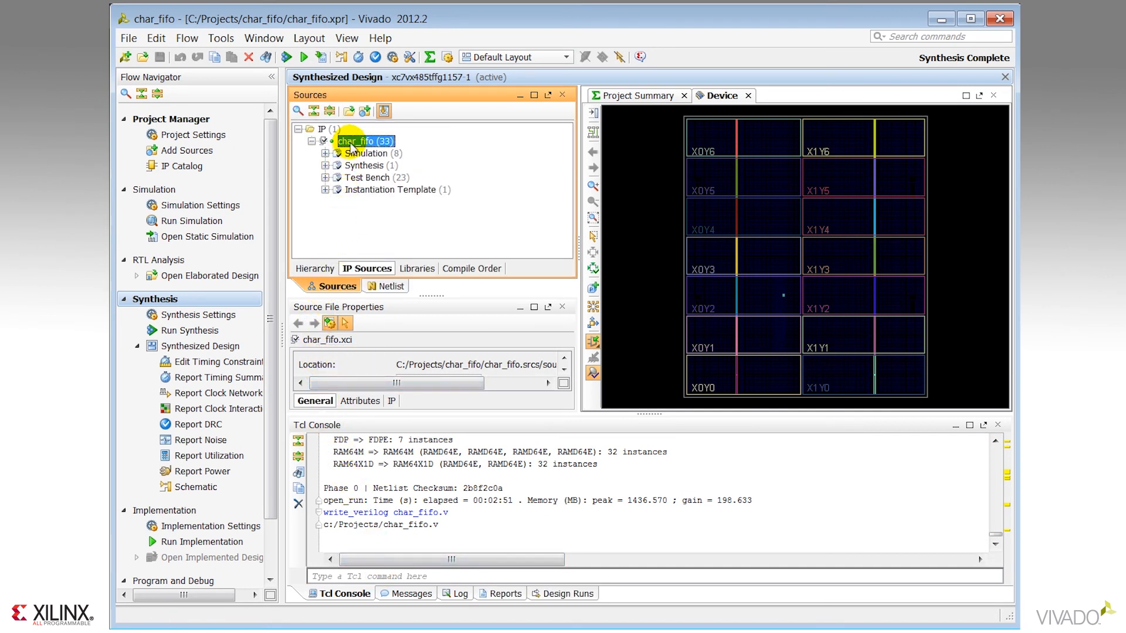